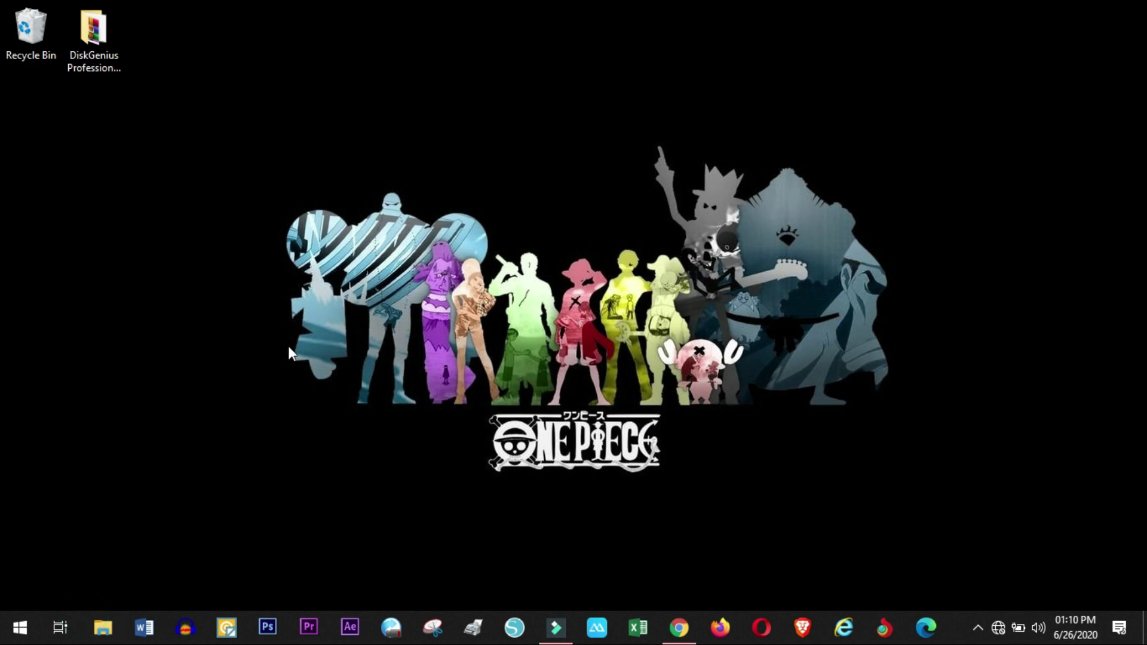
Open the USB Drive (F:) in a File Explorer window.
{"action": "key", "text": "super+e"}
{"action": "double_click", "coordinate": [854, 26]}
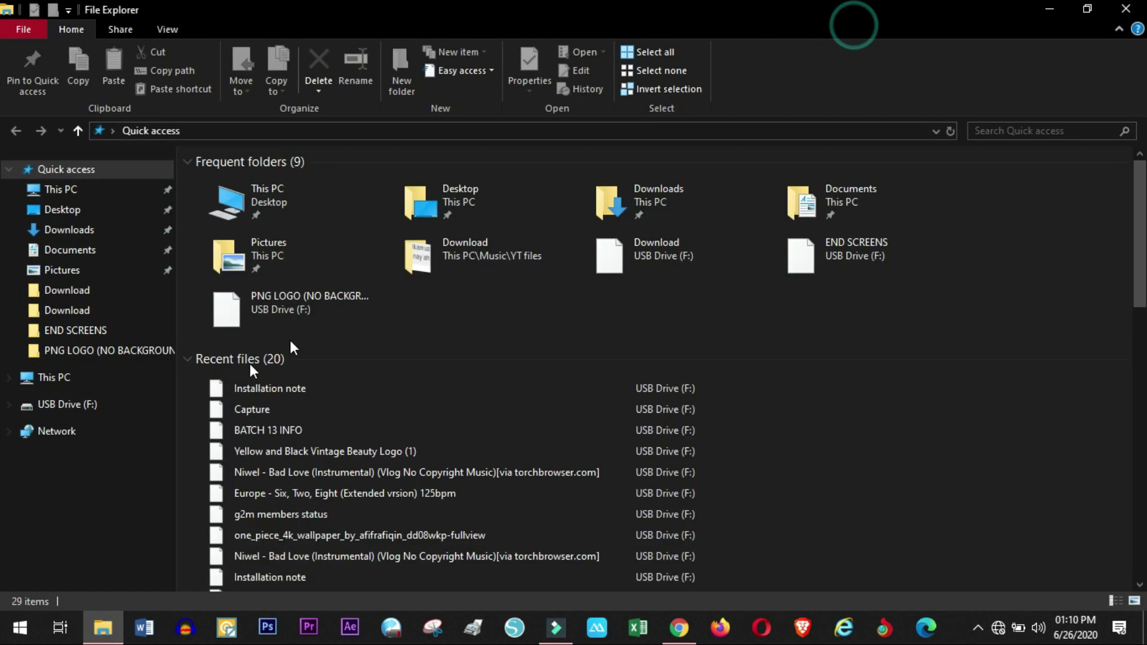
{"action": "left_click", "coordinate": [134, 401]}
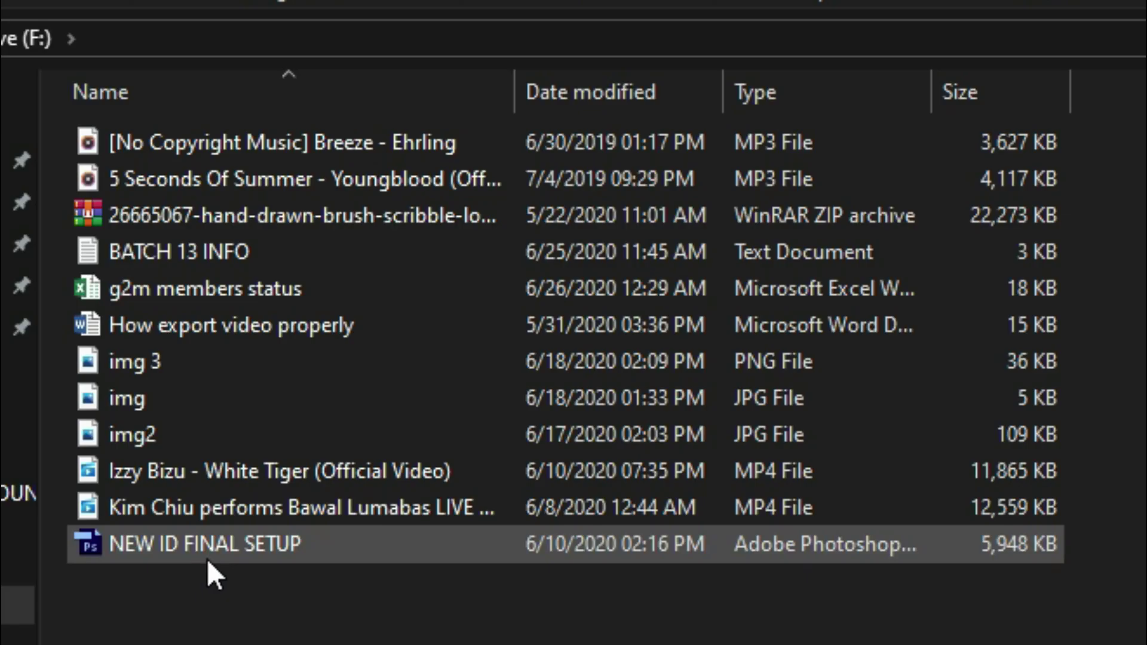
Examine the files stored on USB Drive (F:), from the Photoshop file up to the MP3 files.
{"action": "left_click", "coordinate": [363, 551]}
{"action": "left_click", "coordinate": [212, 583]}
{"action": "left_click", "coordinate": [149, 520]}
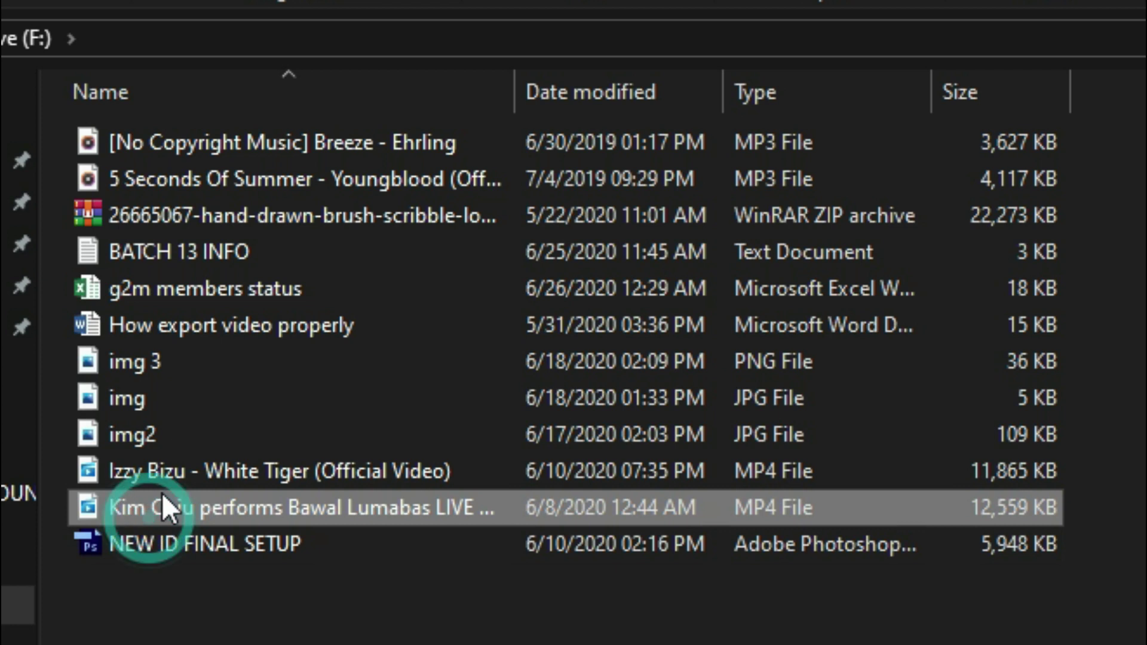
{"action": "left_click", "coordinate": [188, 469]}
{"action": "left_click", "coordinate": [154, 428]}
{"action": "left_click", "coordinate": [153, 391]}
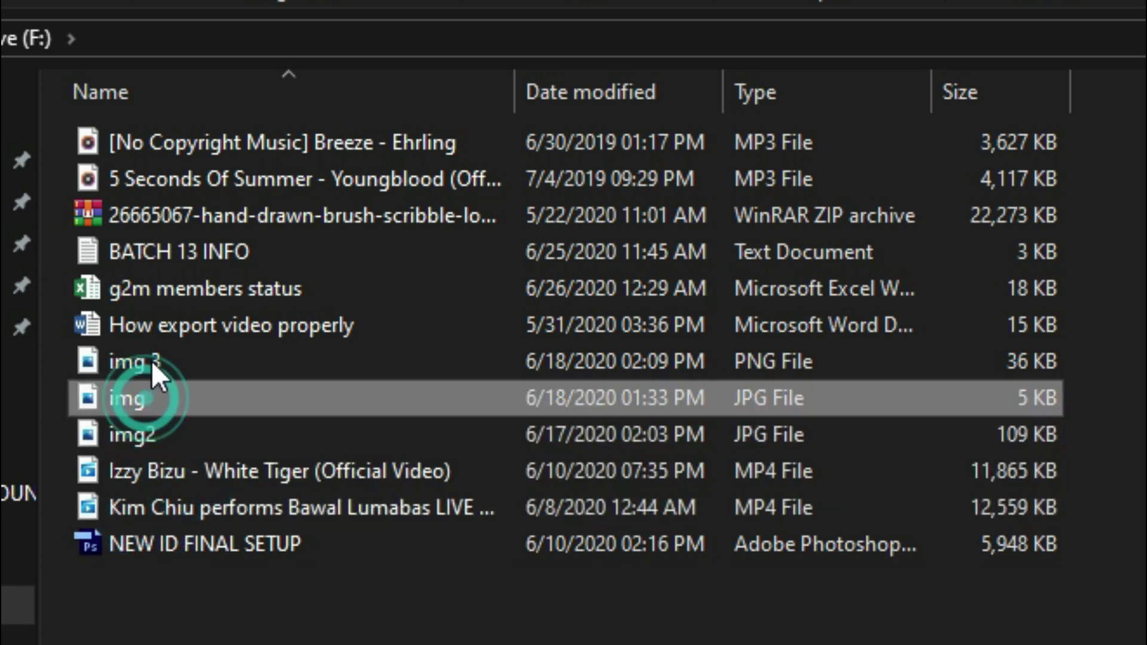
{"action": "left_click", "coordinate": [157, 358]}
{"action": "left_click", "coordinate": [166, 327]}
{"action": "left_click", "coordinate": [177, 290]}
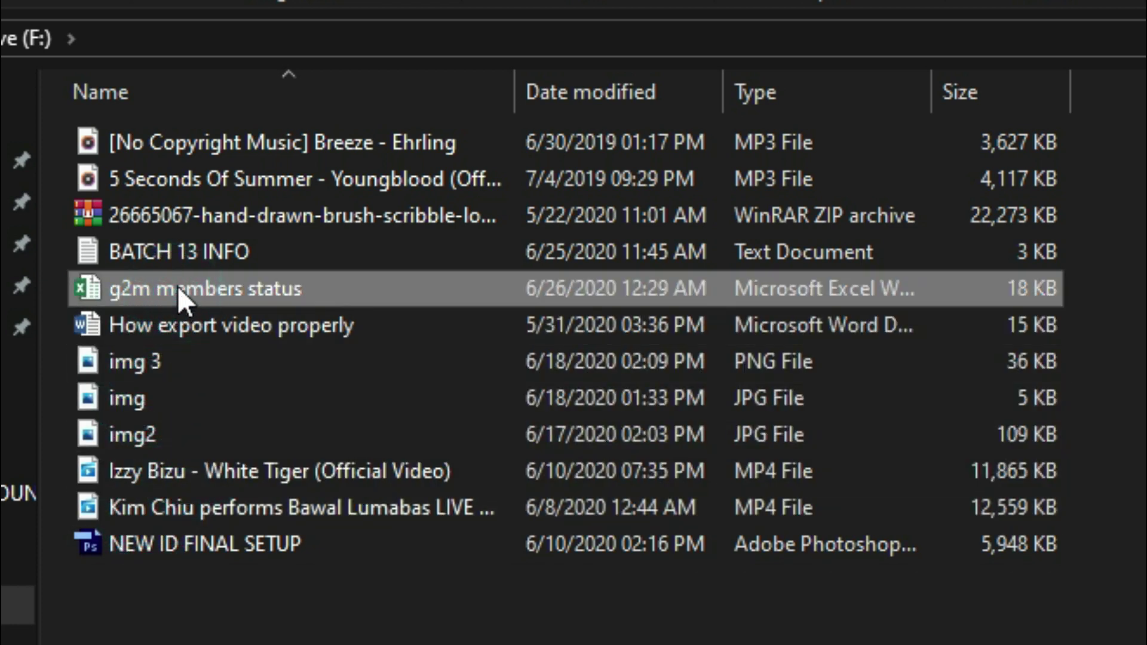
{"action": "left_click", "coordinate": [183, 261]}
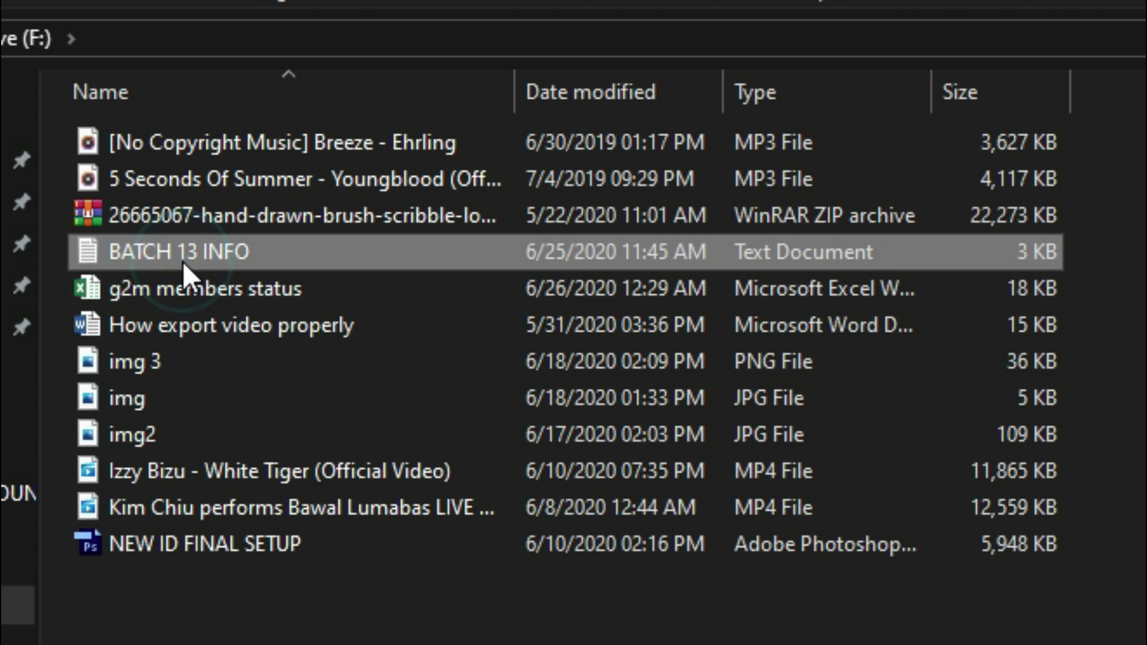
{"action": "left_click", "coordinate": [188, 224]}
{"action": "left_click", "coordinate": [217, 185]}
{"action": "left_click", "coordinate": [224, 150]}
{"action": "left_click", "coordinate": [226, 148], "text": "ctrl"}
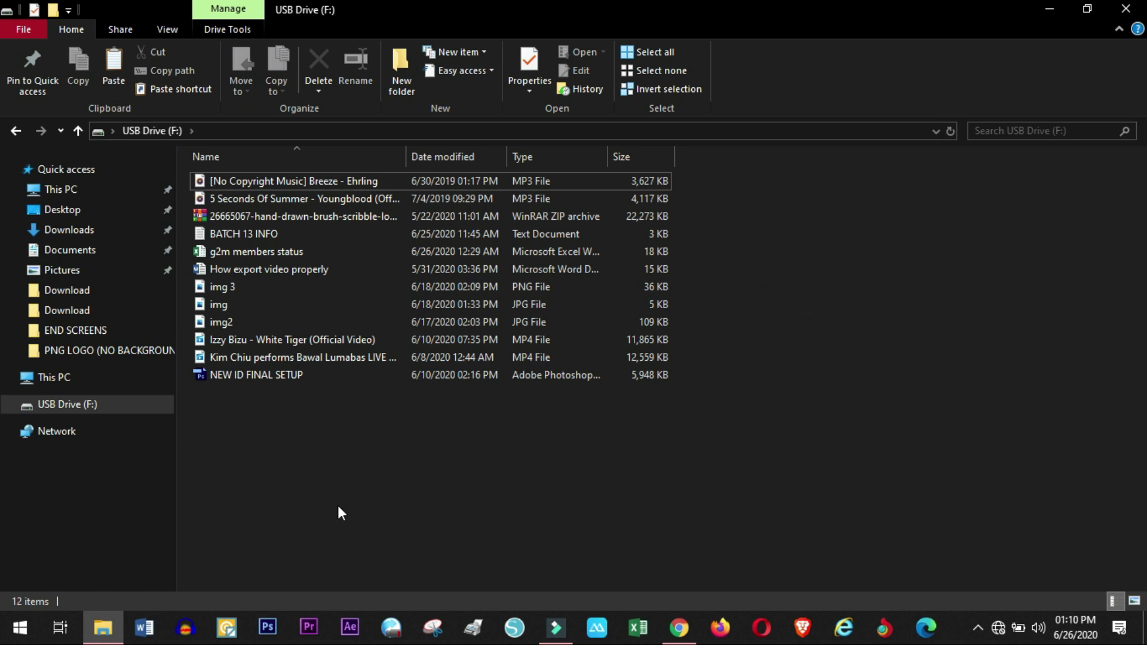
{"action": "left_click_drag", "start_coordinate": [257, 168], "coordinate": [381, 380]}
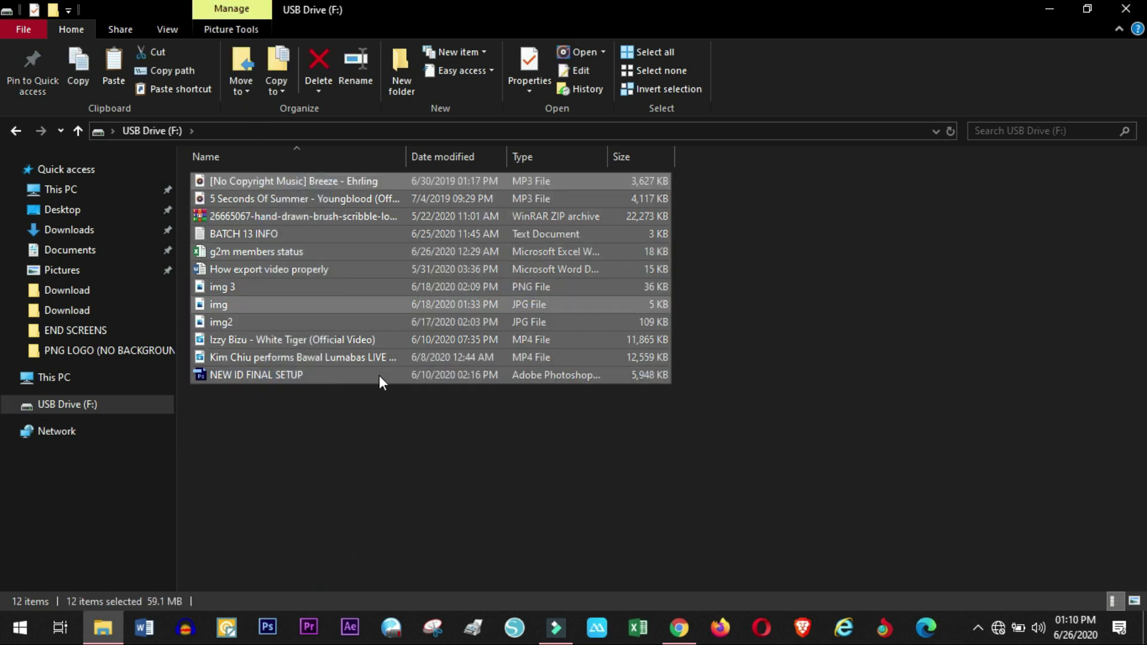
{"action": "left_click", "coordinate": [380, 425]}
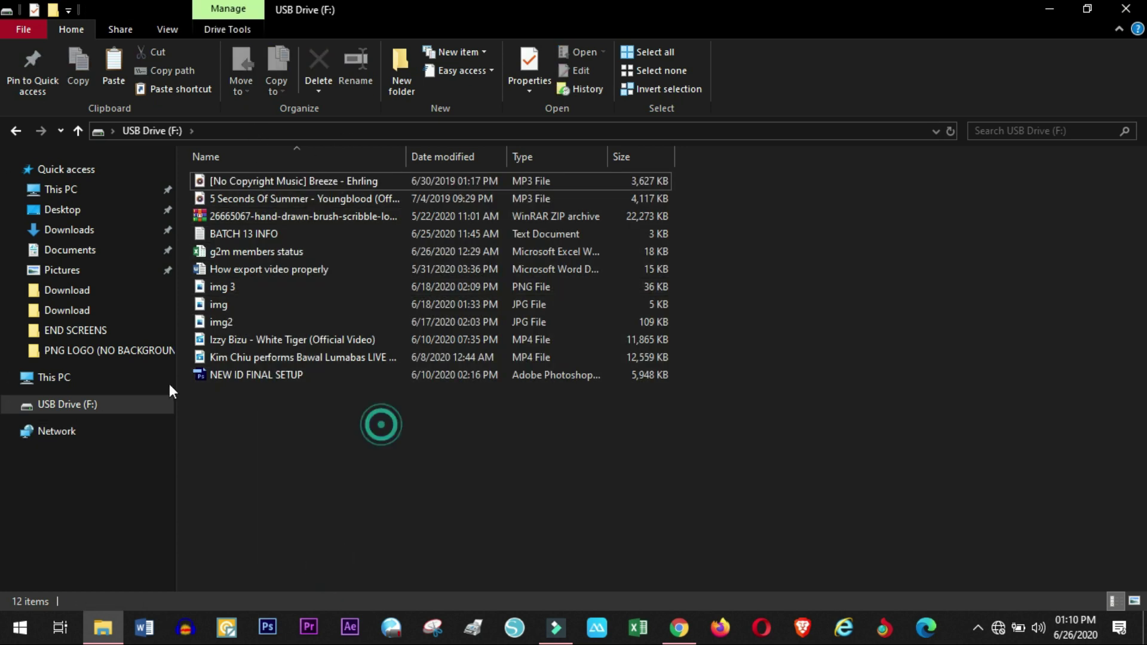
Quick-format USB Drive (F:) as FAT32 with a 4096-byte allocation unit size, erasing all its data.
{"action": "right_click", "coordinate": [122, 405]}
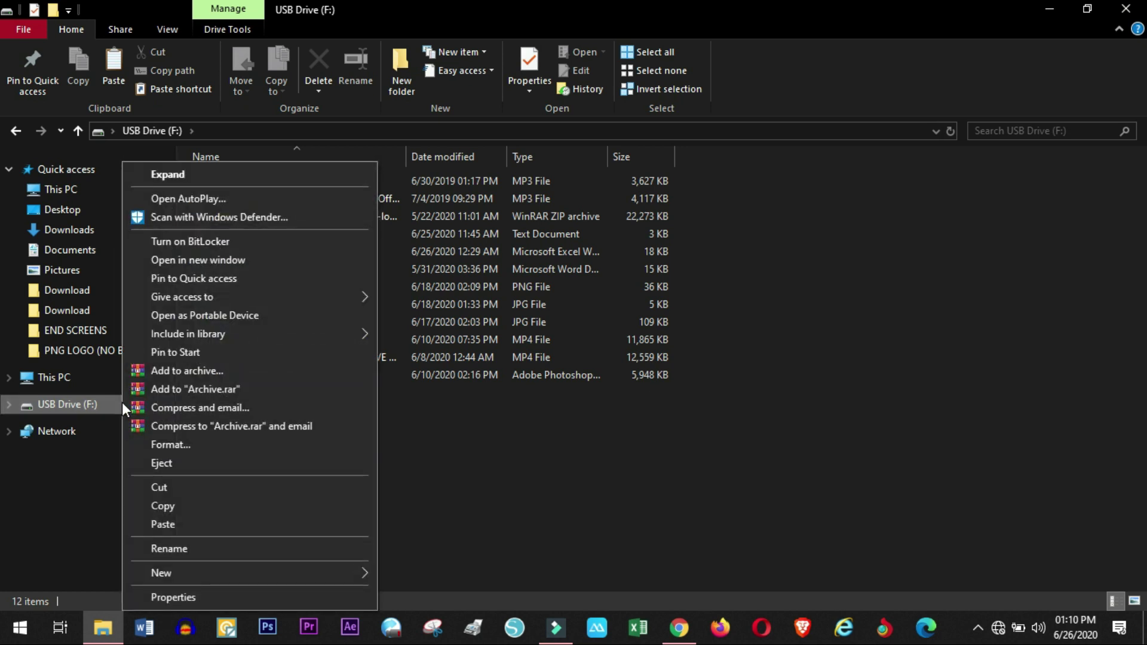
{"action": "left_click", "coordinate": [174, 445]}
{"action": "left_click", "coordinate": [177, 569]}
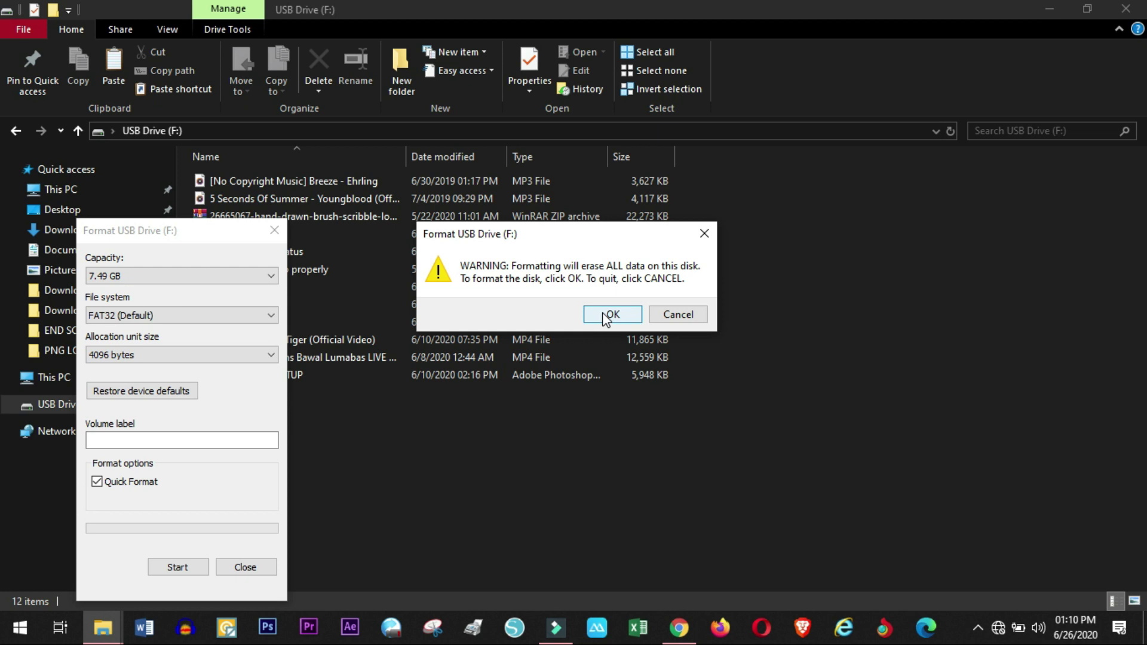
{"action": "left_click", "coordinate": [605, 317]}
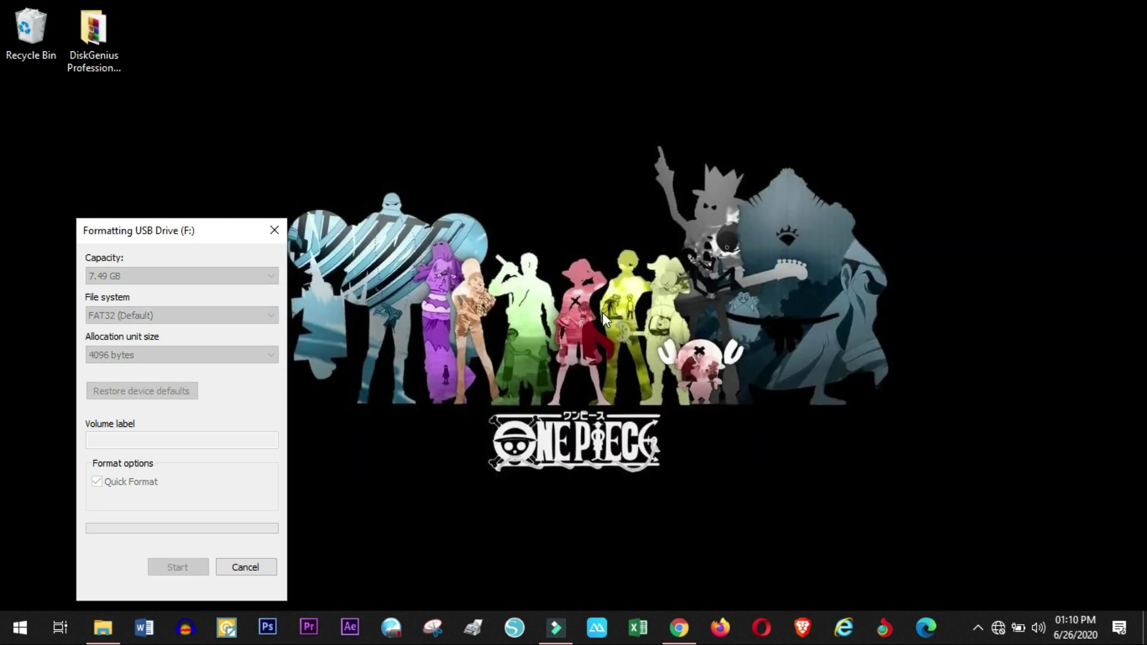
{"action": "left_click", "coordinate": [674, 308]}
{"action": "left_click_drag", "start_coordinate": [230, 228], "coordinate": [639, 45]}
{"action": "left_click", "coordinate": [682, 48]}
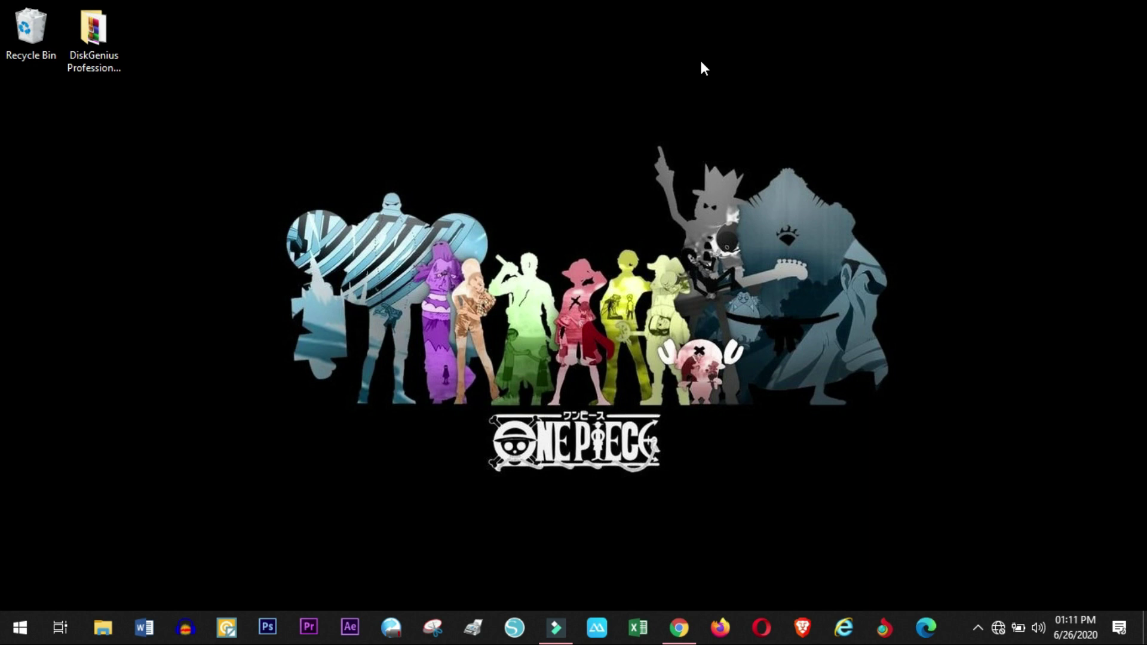
Open the DiskGenius Professional 5.0.1.609 folder on the desktop and look over its files.
{"action": "left_click", "coordinate": [114, 58]}
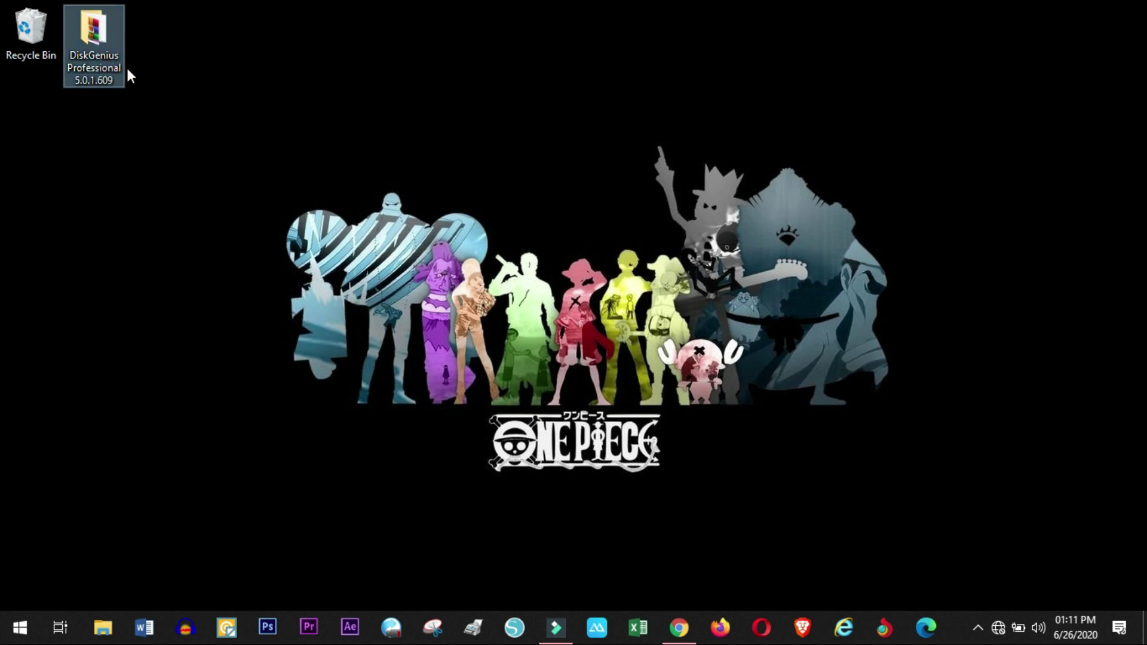
{"action": "double_click", "coordinate": [85, 50]}
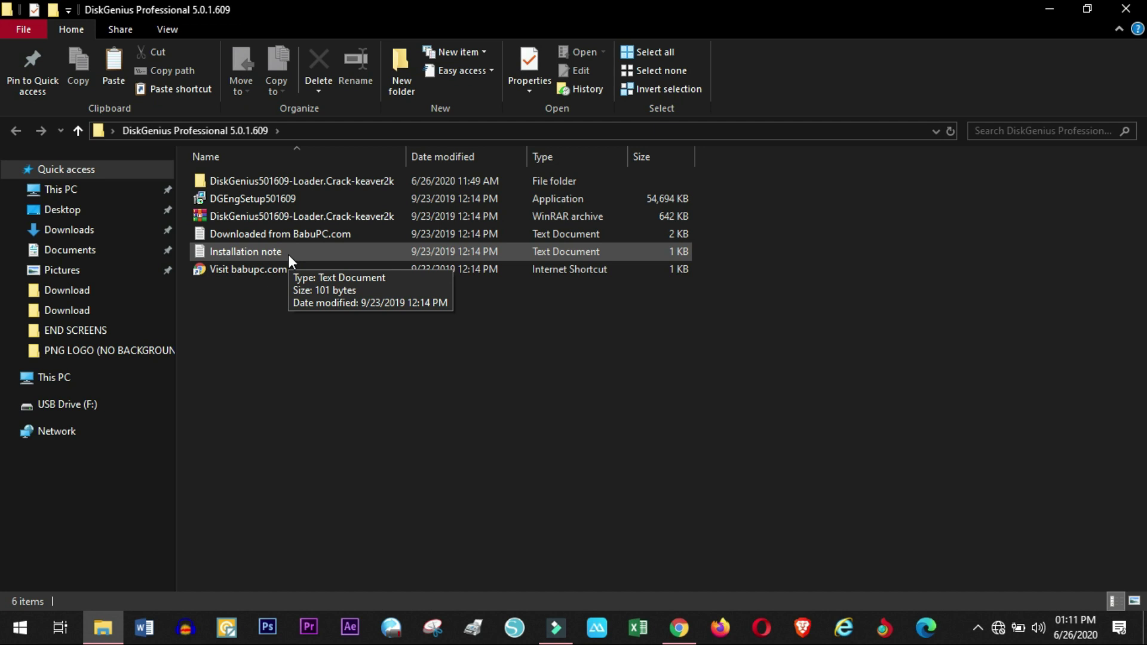
{"action": "left_click", "coordinate": [214, 310]}
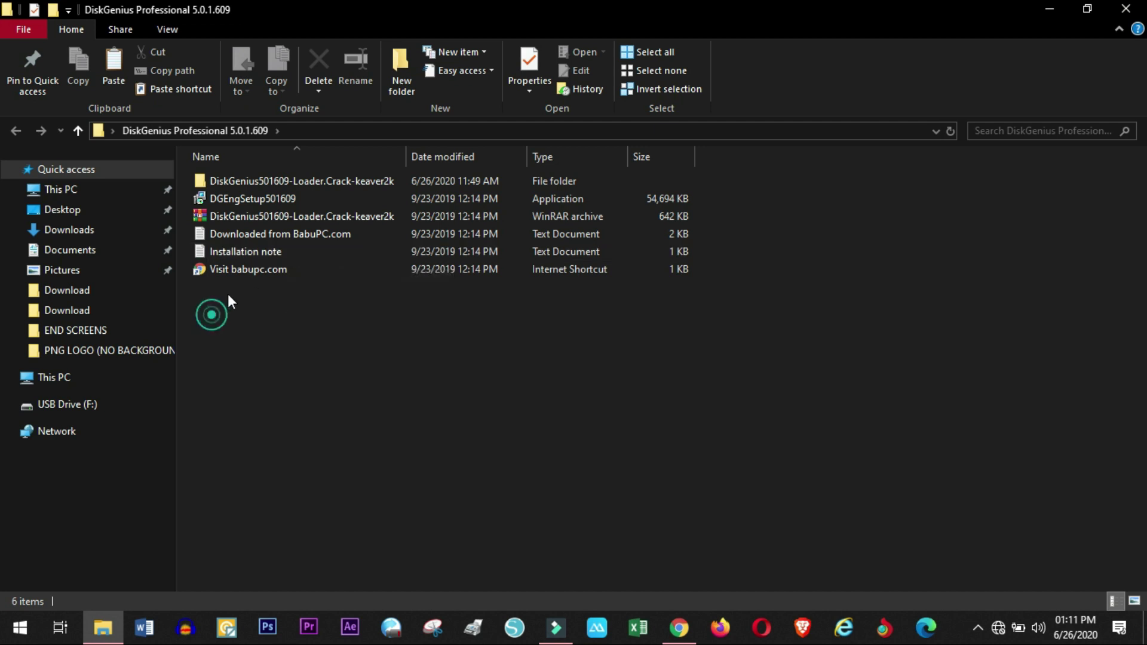
{"action": "left_click", "coordinate": [260, 255]}
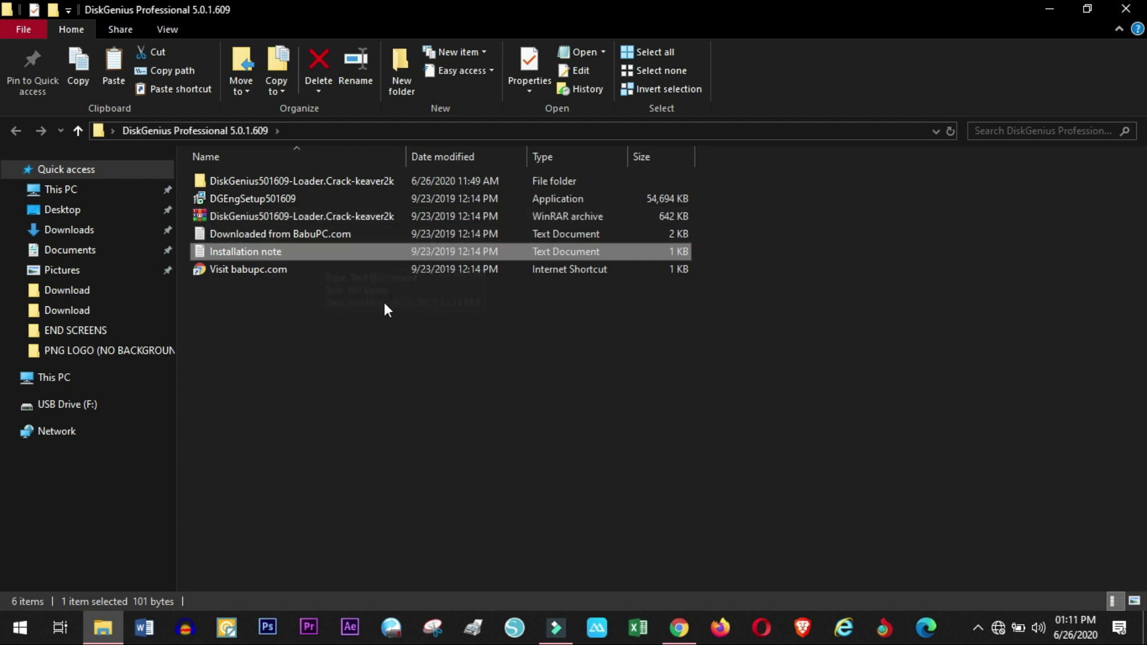
{"action": "left_click", "coordinate": [293, 218]}
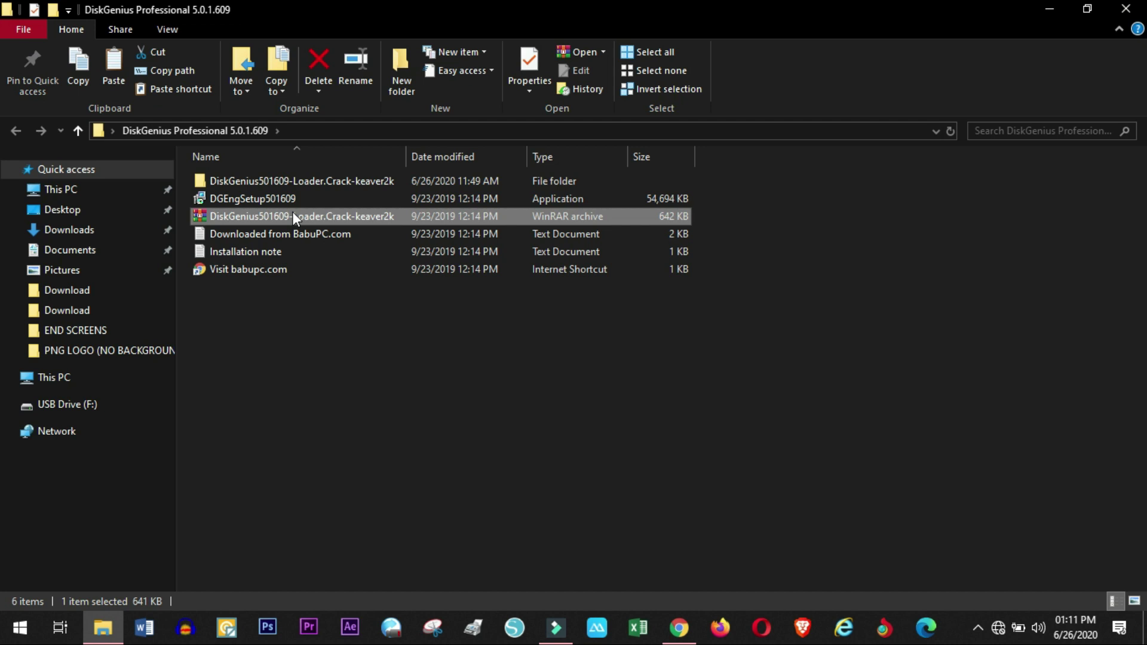
{"action": "left_click_drag", "start_coordinate": [269, 310], "coordinate": [256, 181]}
{"action": "left_click", "coordinate": [333, 360]}
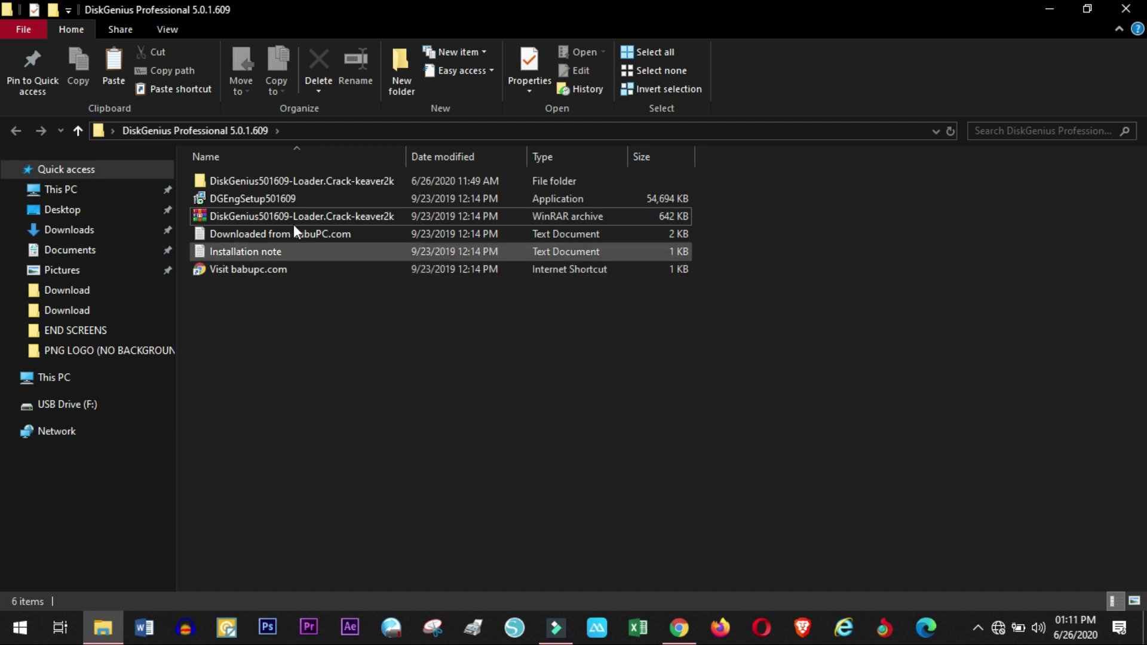
Run the DGEngSetup501609 installer in English, accept the license agreement and install DiskGenius to C:\Program Files\DiskGenius.
{"action": "left_click", "coordinate": [296, 202]}
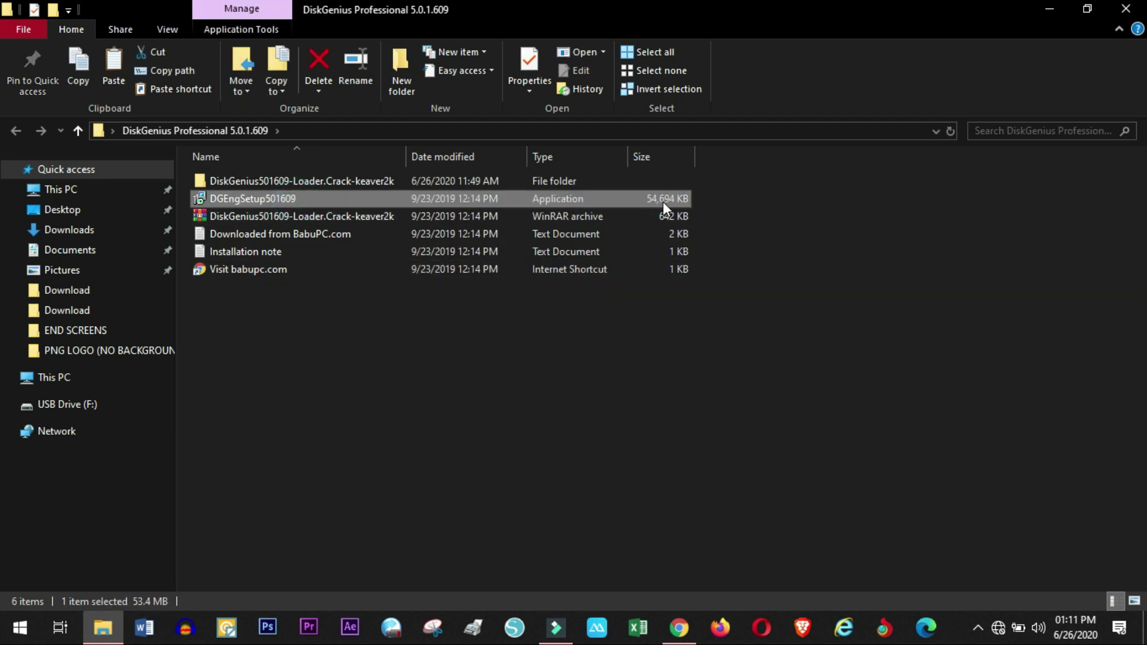
{"action": "double_click", "coordinate": [370, 202]}
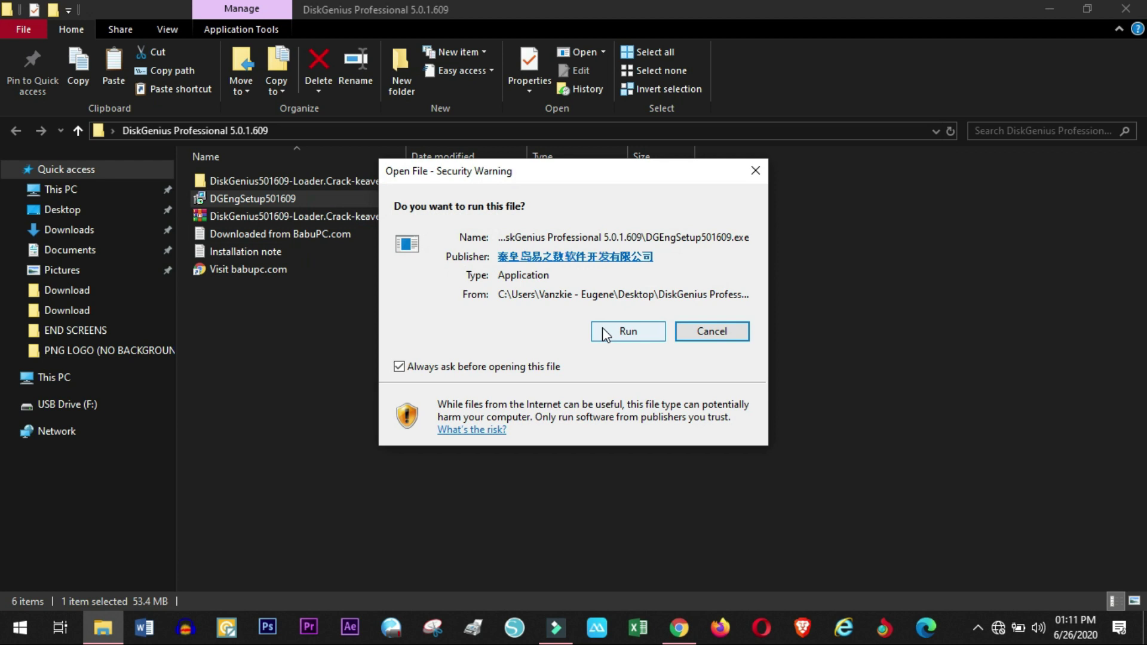
{"action": "left_click", "coordinate": [610, 333]}
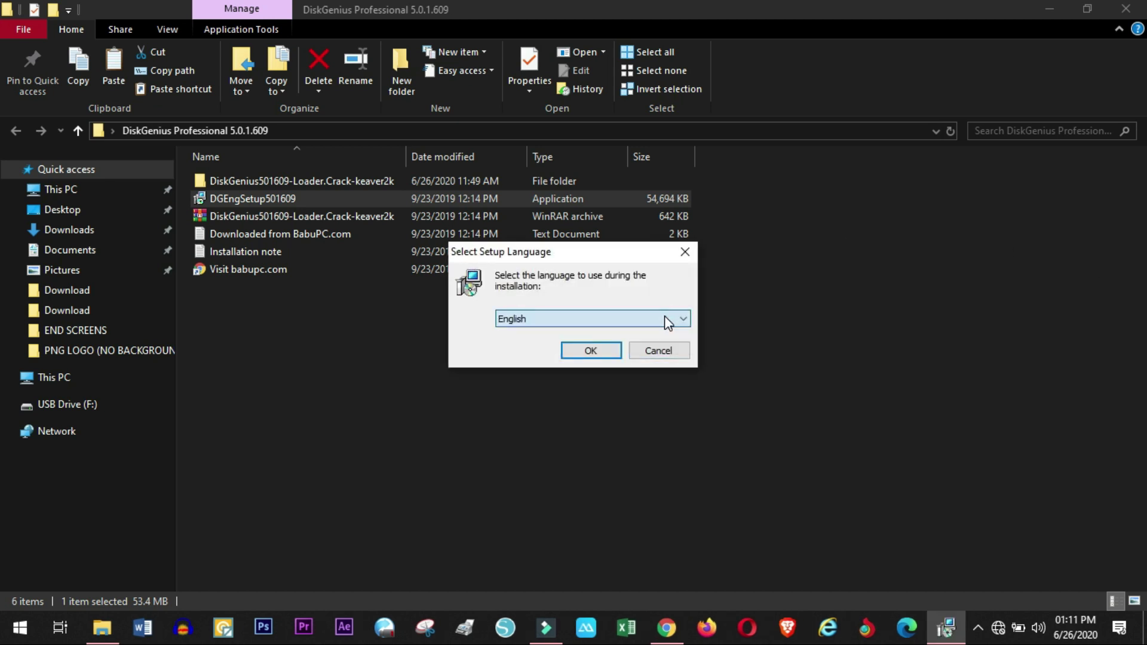
{"action": "left_click", "coordinate": [591, 351]}
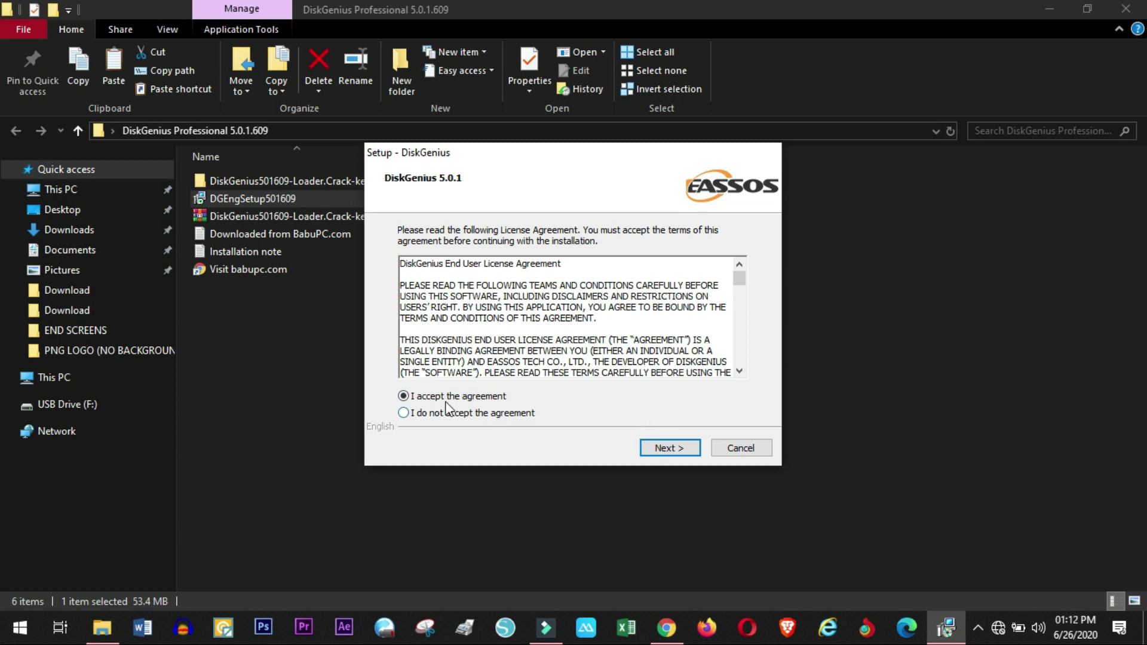
{"action": "left_click", "coordinate": [668, 445]}
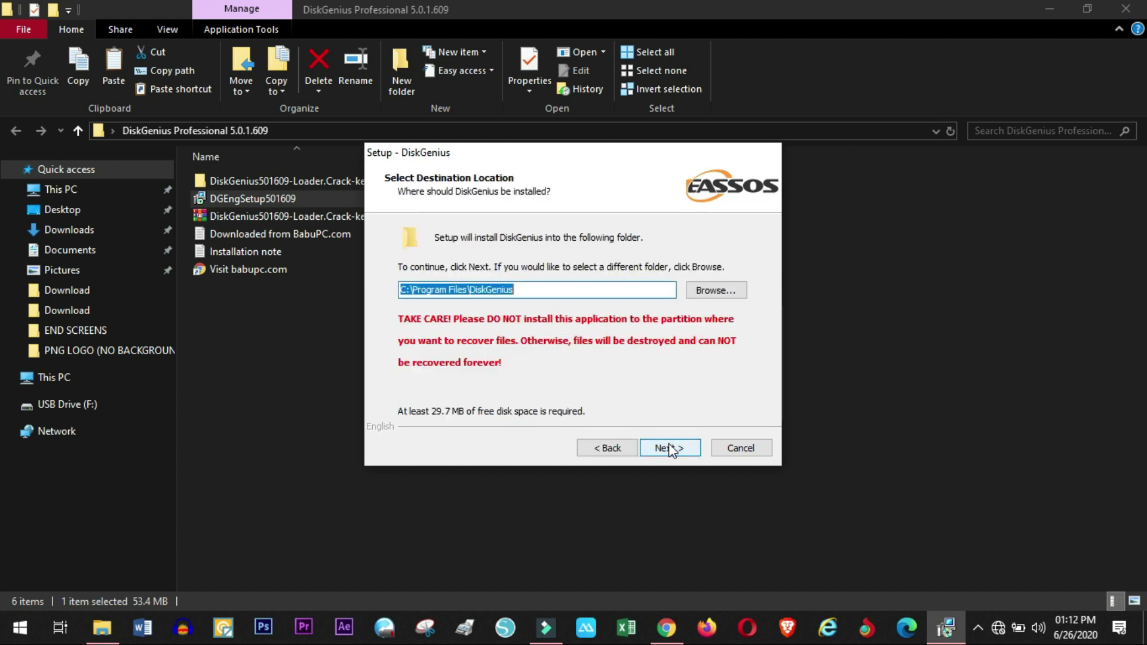
{"action": "left_click", "coordinate": [670, 448]}
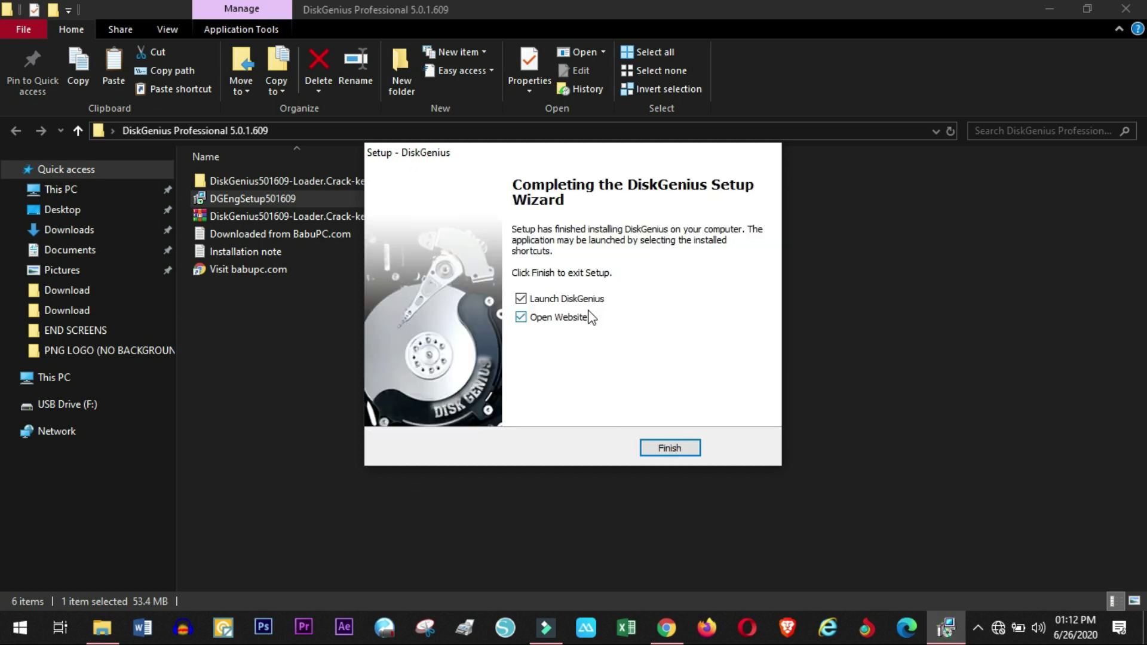
Finish the DiskGenius setup without opening the website, and close the launched program.
{"action": "left_click", "coordinate": [562, 320]}
{"action": "left_click", "coordinate": [677, 452]}
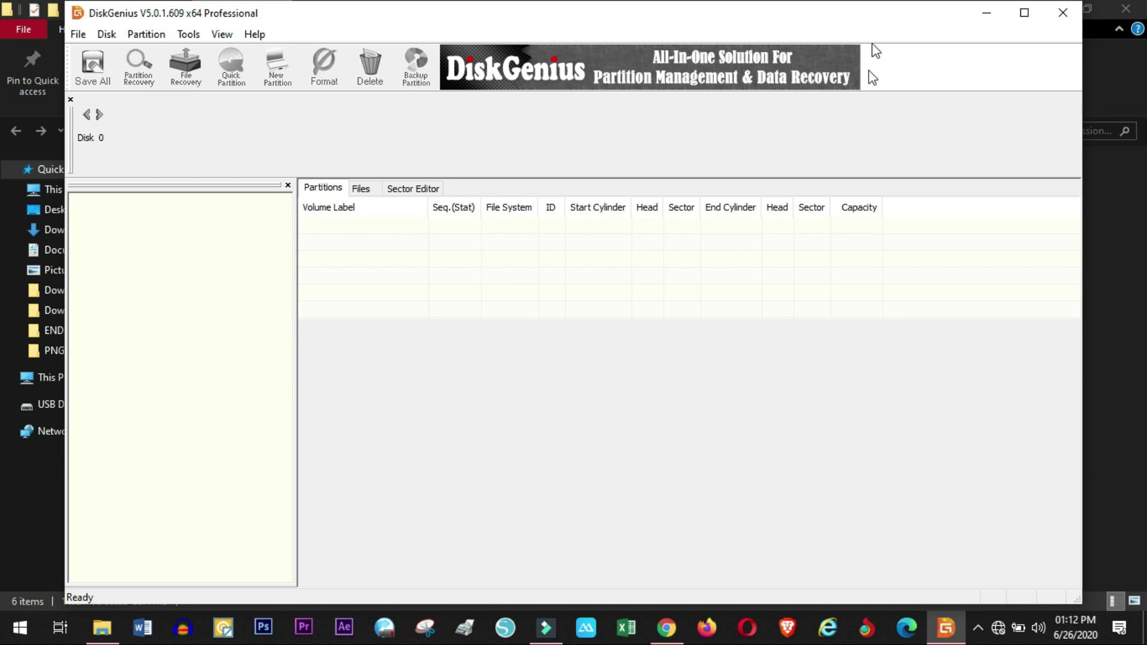
{"action": "left_click", "coordinate": [1081, 14]}
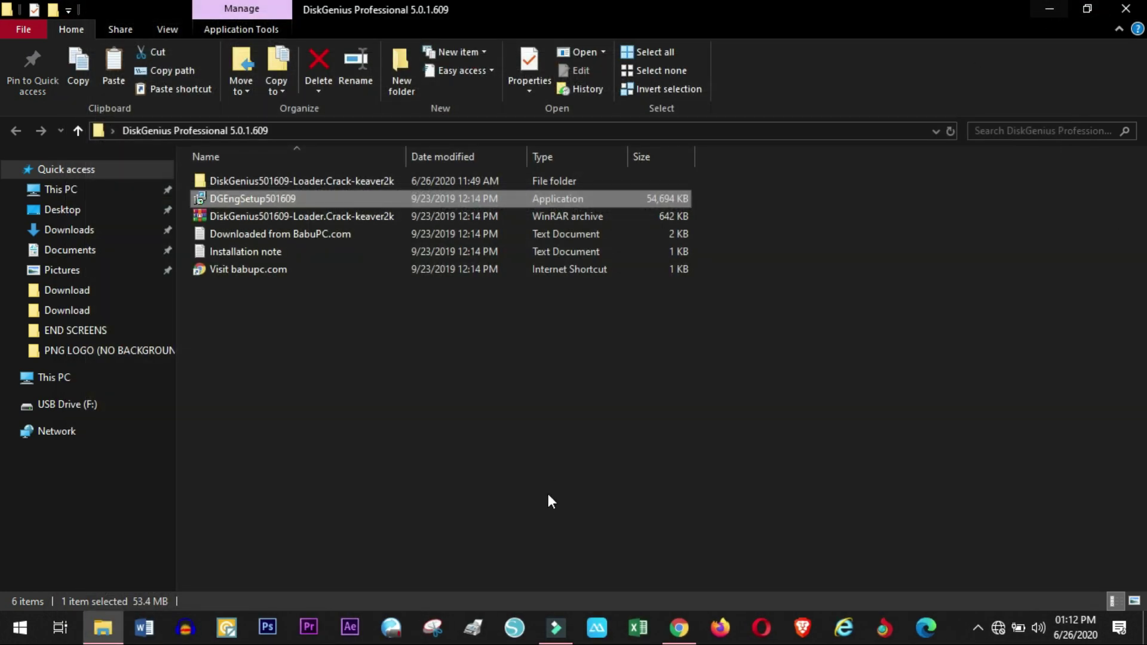
Open the DiskGenius501609-Loader.Crack-keaver2k folder and look through its x64 and x86 subfolders.
{"action": "left_click", "coordinate": [346, 384]}
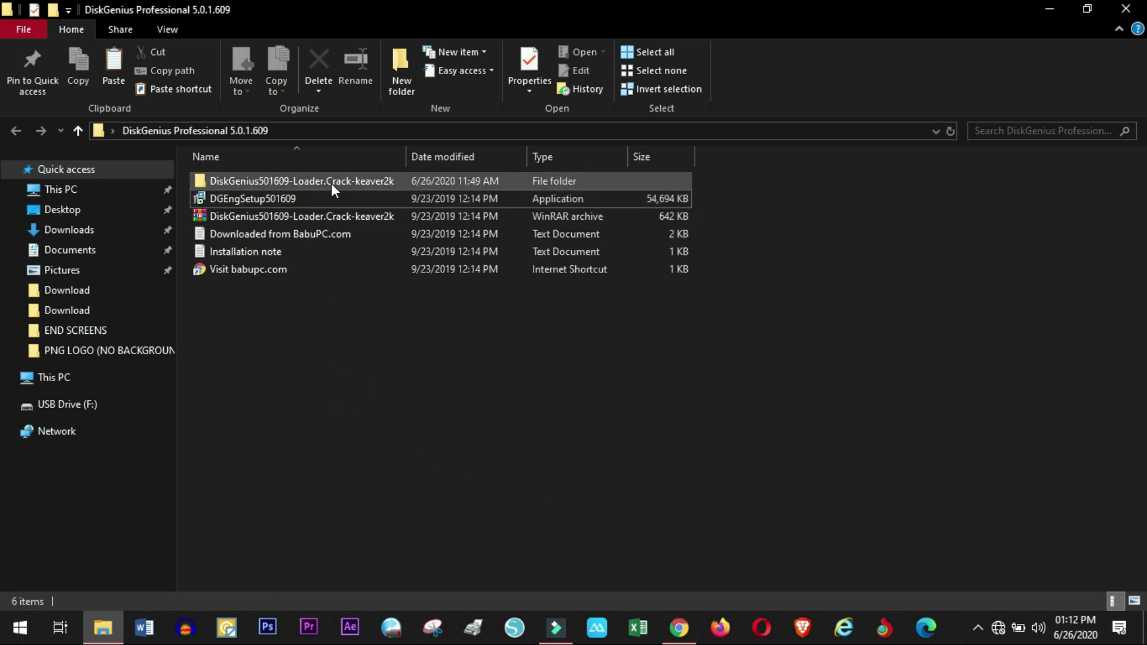
{"action": "double_click", "coordinate": [354, 180]}
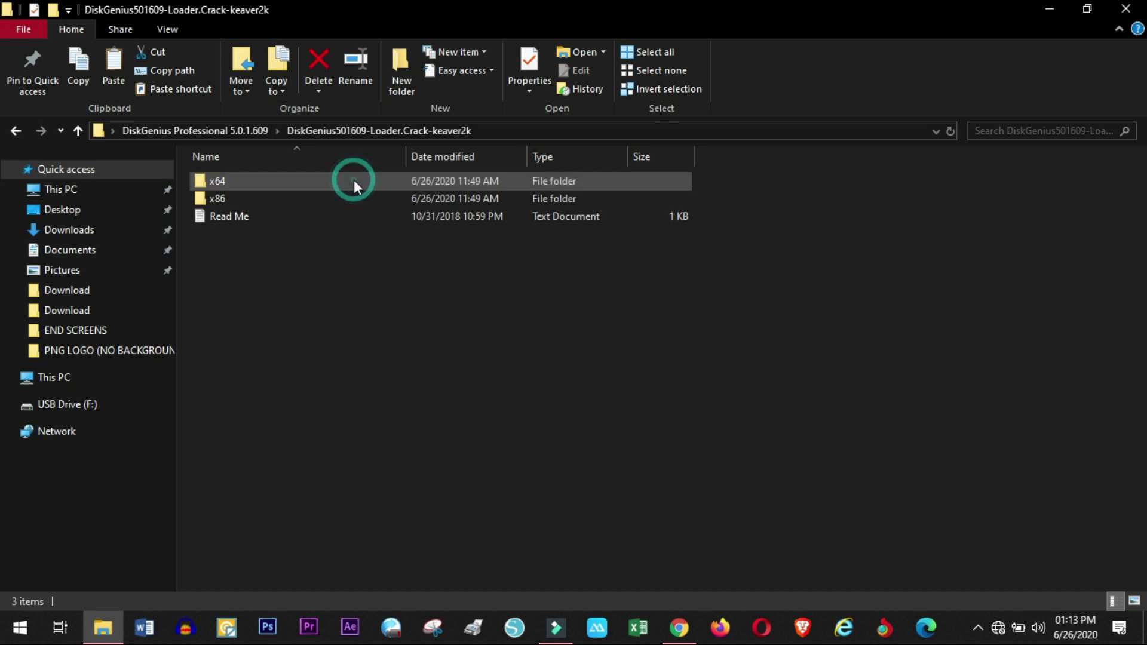
{"action": "left_click", "coordinate": [305, 299]}
{"action": "left_click", "coordinate": [266, 183]}
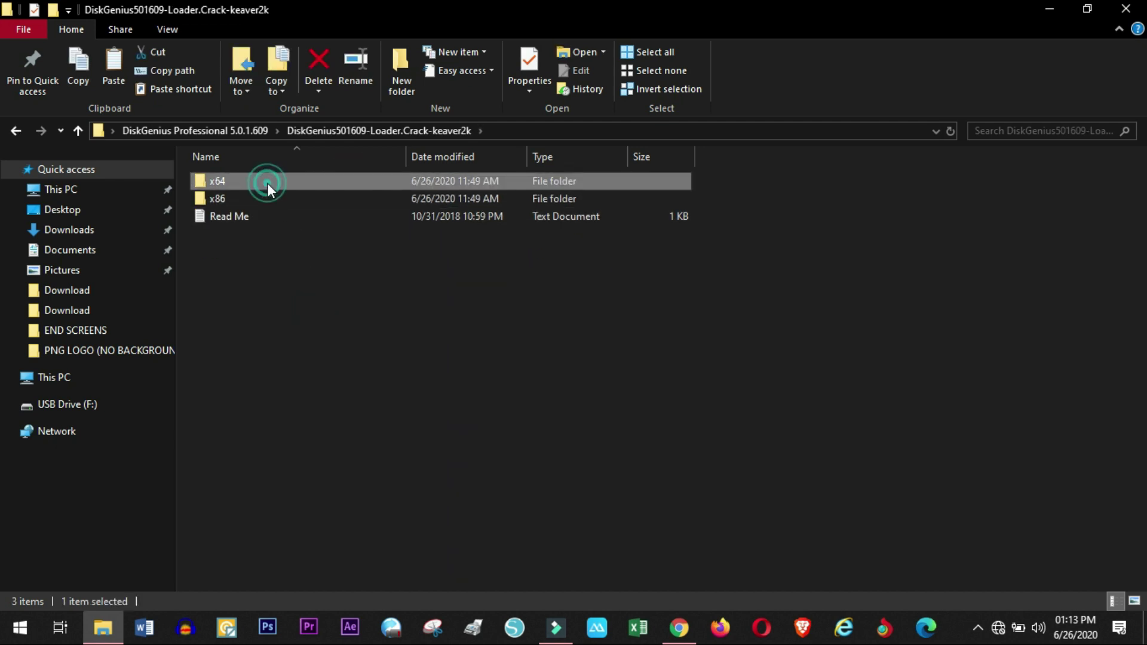
{"action": "left_click", "coordinate": [264, 199]}
{"action": "left_click", "coordinate": [349, 322]}
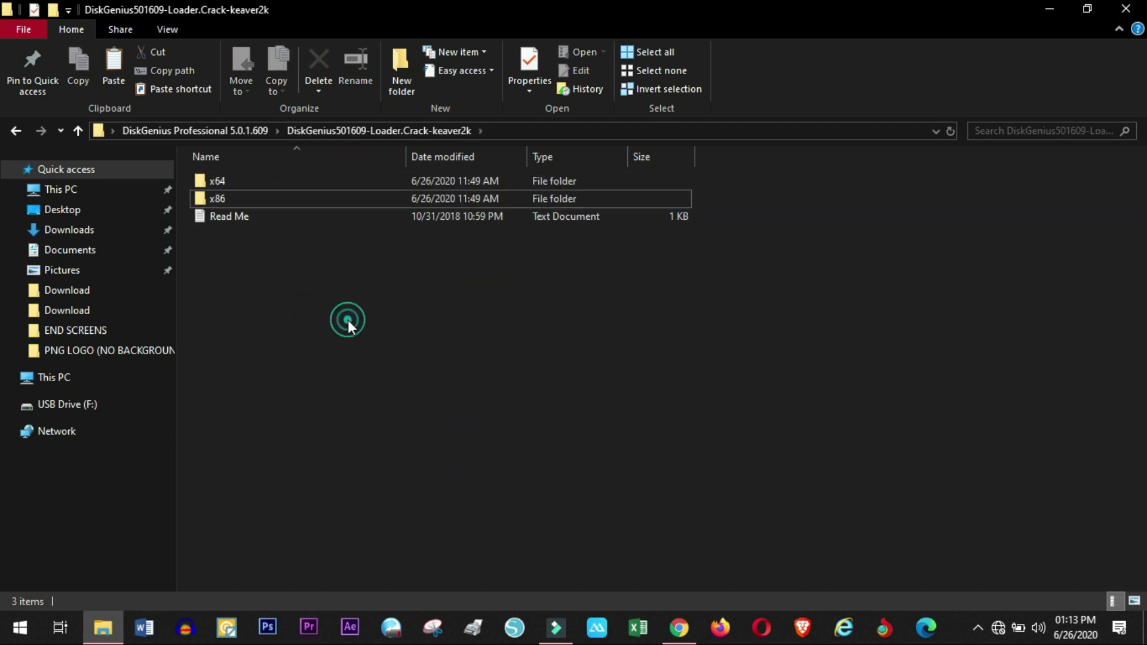
{"action": "left_click", "coordinate": [307, 205]}
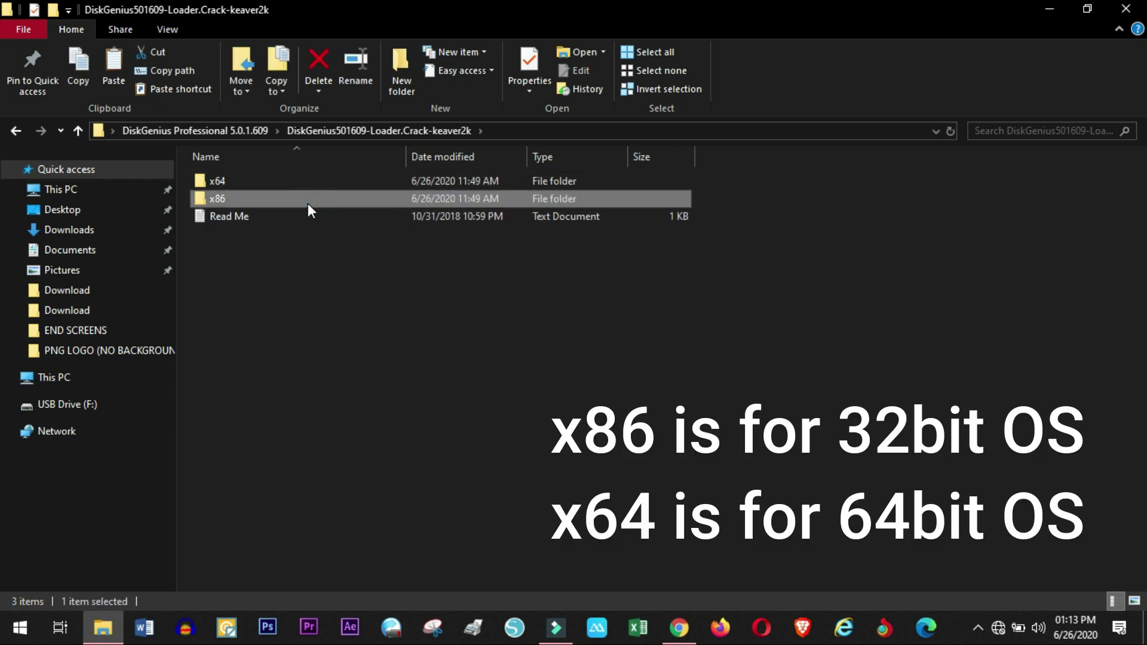
{"action": "double_click", "coordinate": [279, 180]}
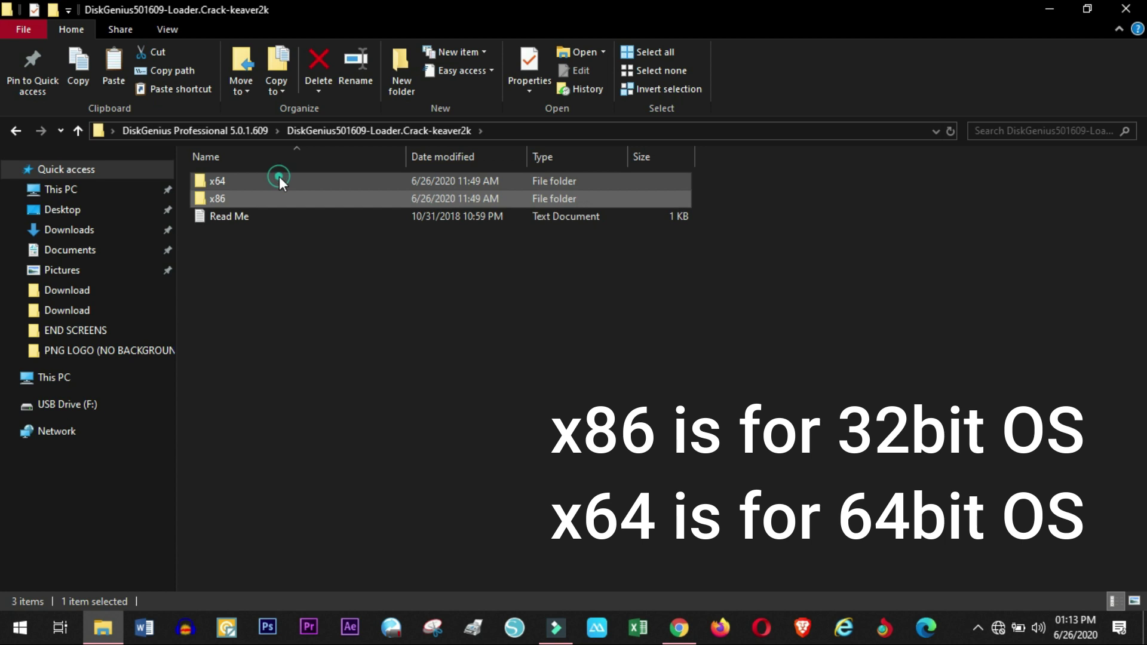
{"action": "left_click", "coordinate": [24, 129]}
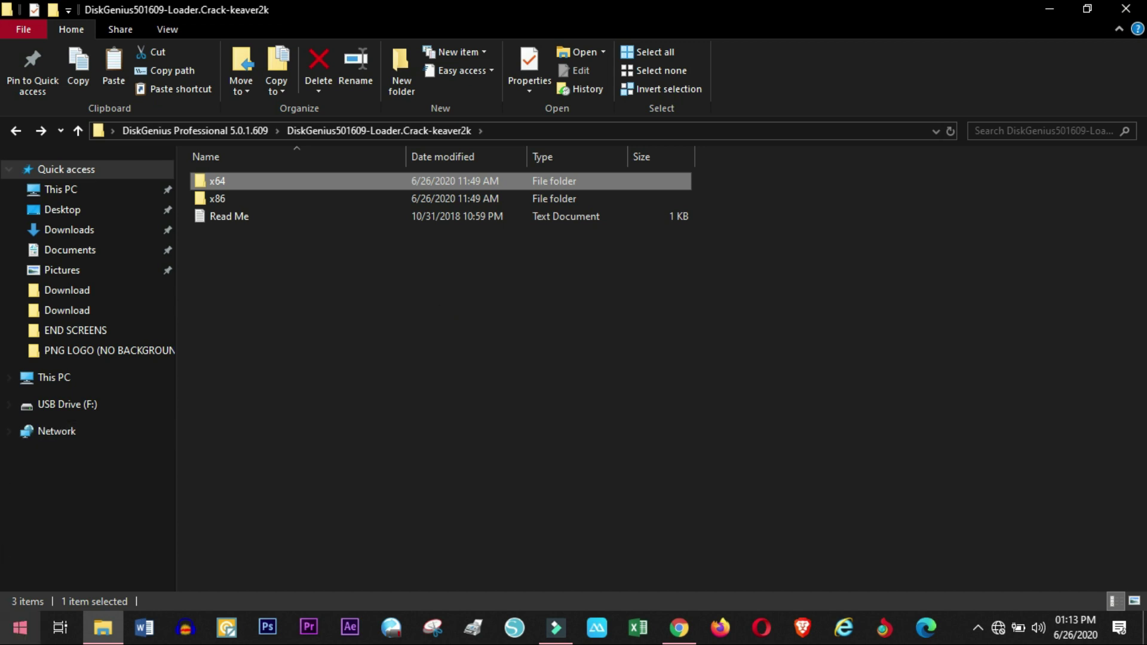
Check the Windows system type in the device specifications of the About settings, and minimize Settings.
{"action": "right_click", "coordinate": [19, 628]}
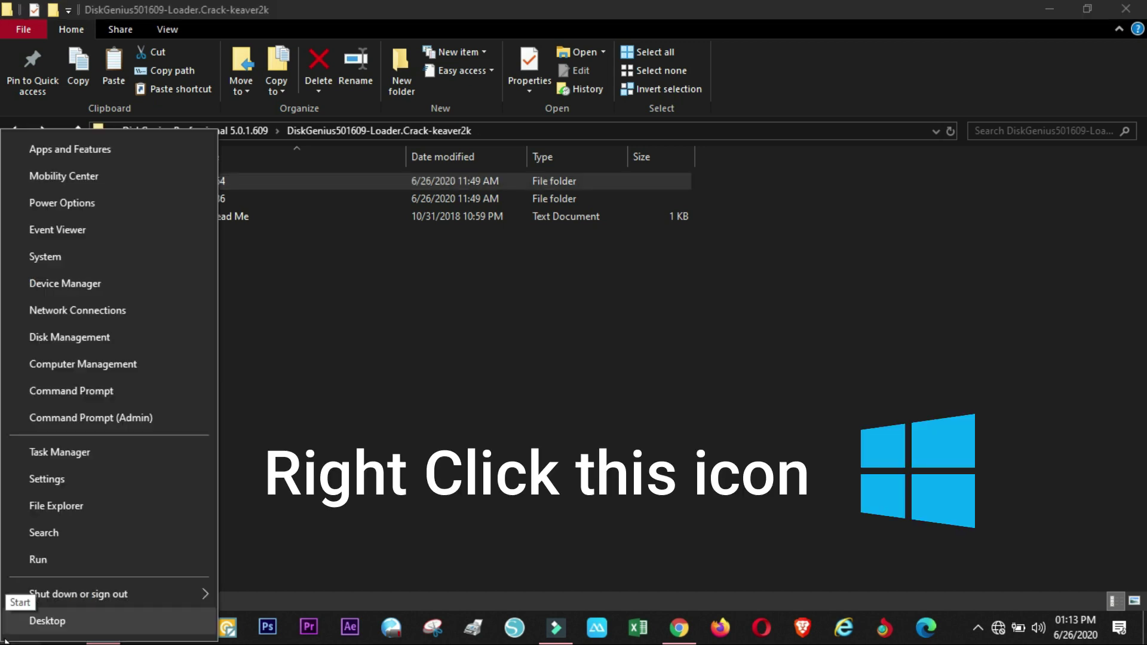
{"action": "left_click", "coordinate": [68, 261]}
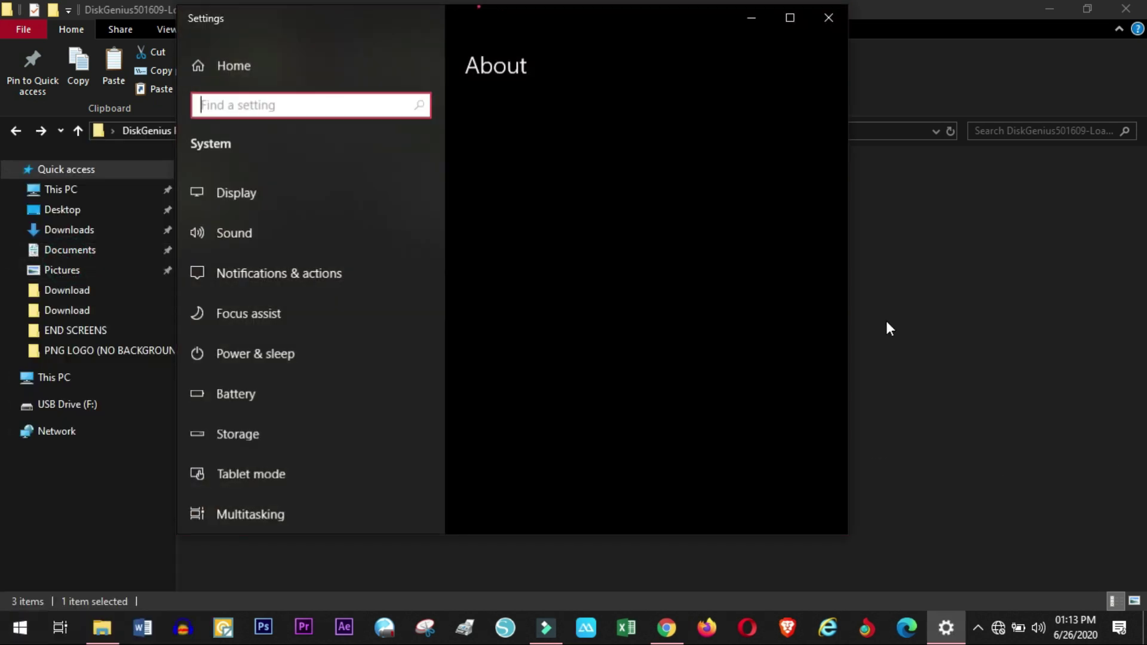
{"action": "scroll", "coordinate": [746, 330], "scroll_direction": "down", "scroll_amount": 3}
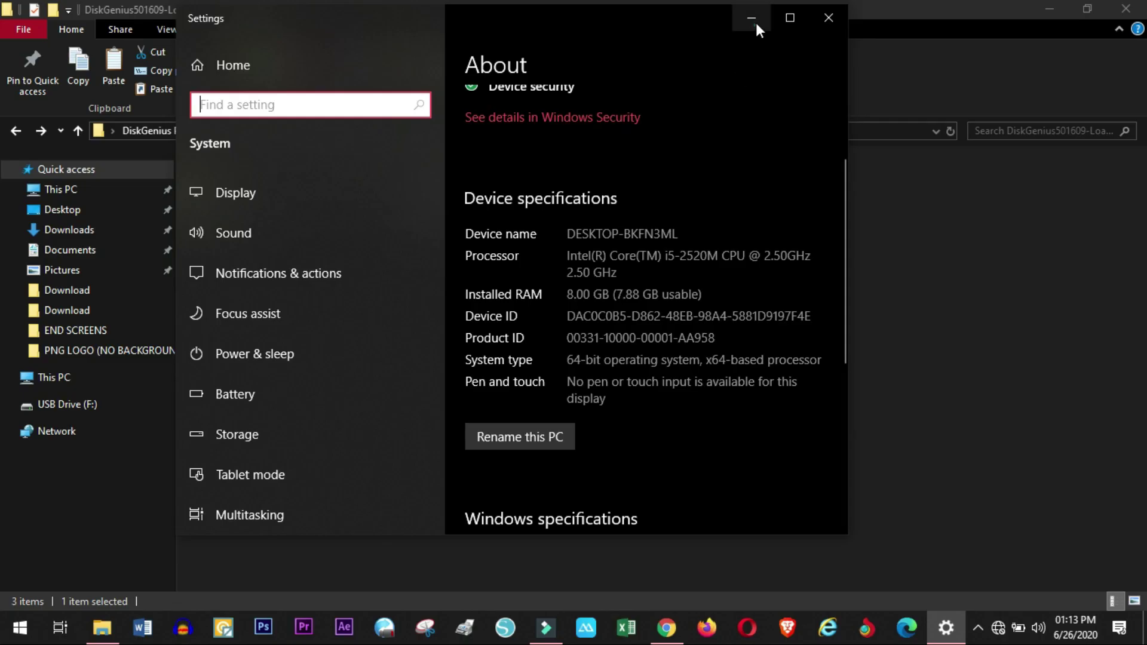
{"action": "left_click", "coordinate": [754, 20]}
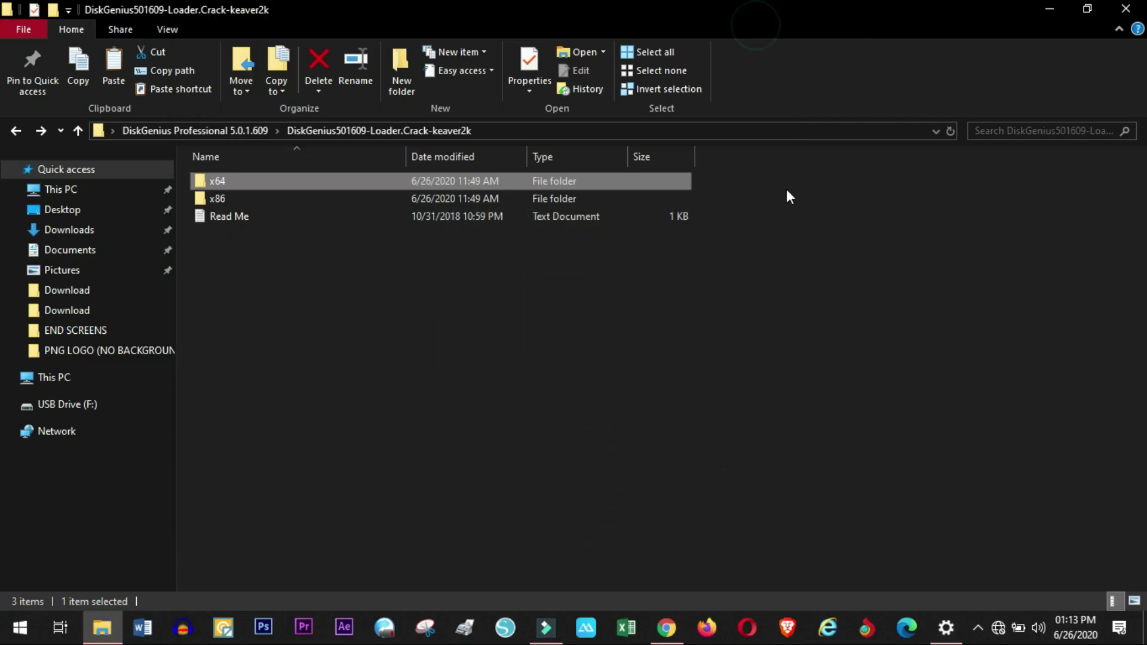
{"action": "left_click", "coordinate": [723, 333]}
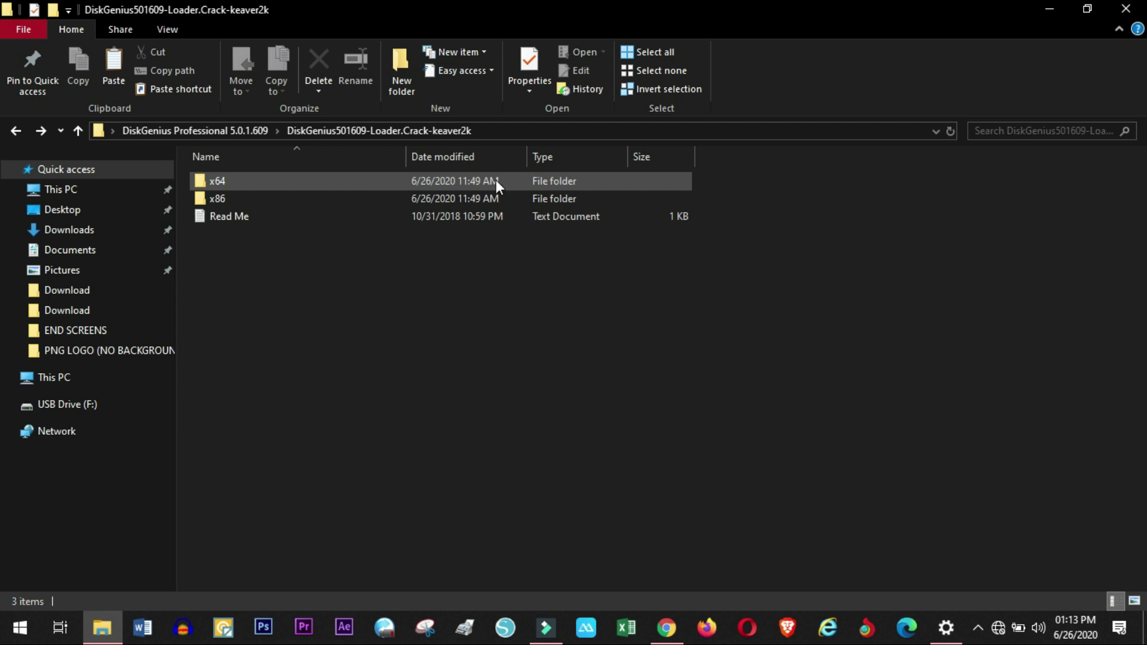
Copy the DiskGen application and the Options configuration file from the loader's x64 folder.
{"action": "double_click", "coordinate": [246, 183]}
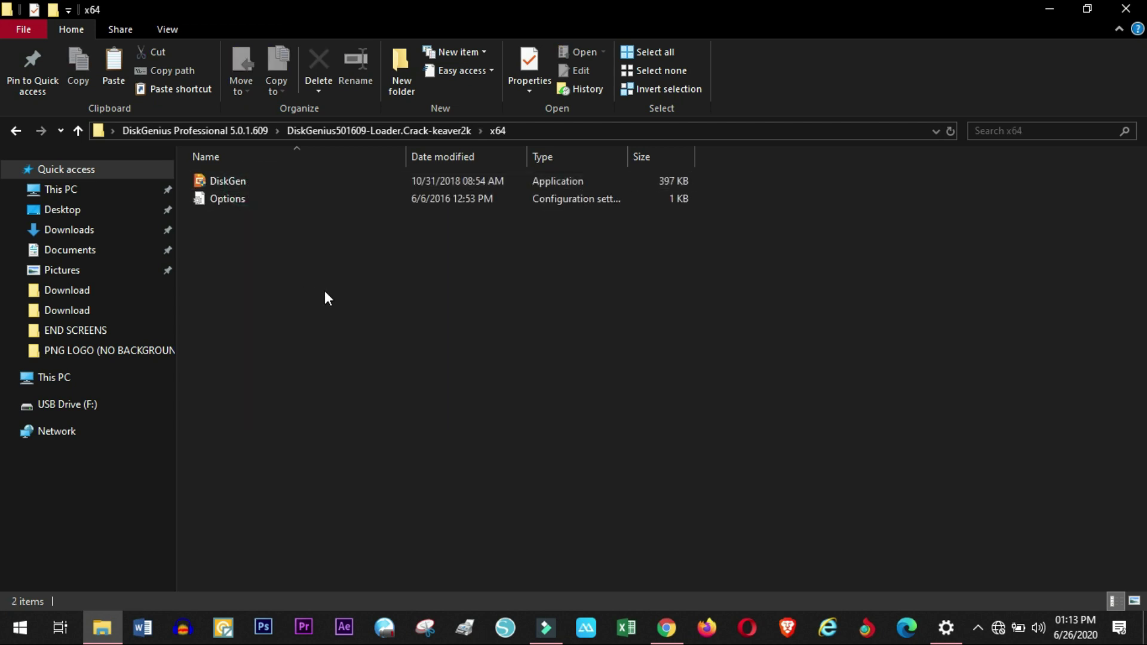
{"action": "left_click_drag", "start_coordinate": [411, 329], "coordinate": [195, 174]}
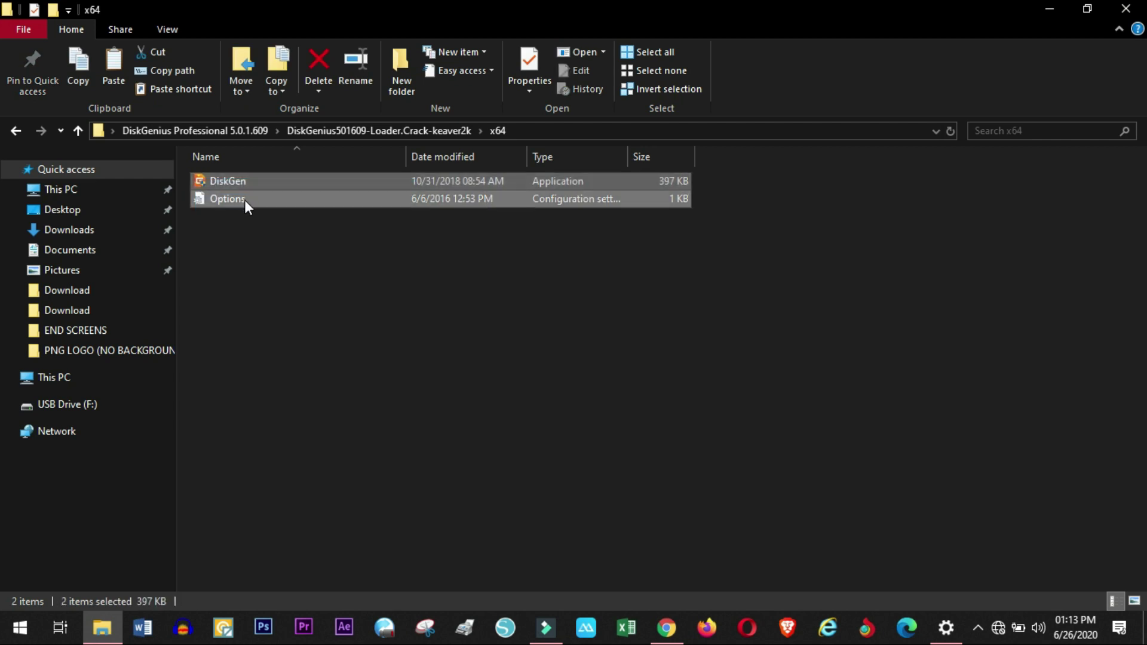
{"action": "right_click", "coordinate": [245, 200]}
{"action": "left_click", "coordinate": [280, 415]}
Paste the copied files into C:\Program Files\DiskGenius, replacing the existing ones and granting administrator permission for all current items.
{"action": "left_click", "coordinate": [53, 378]}
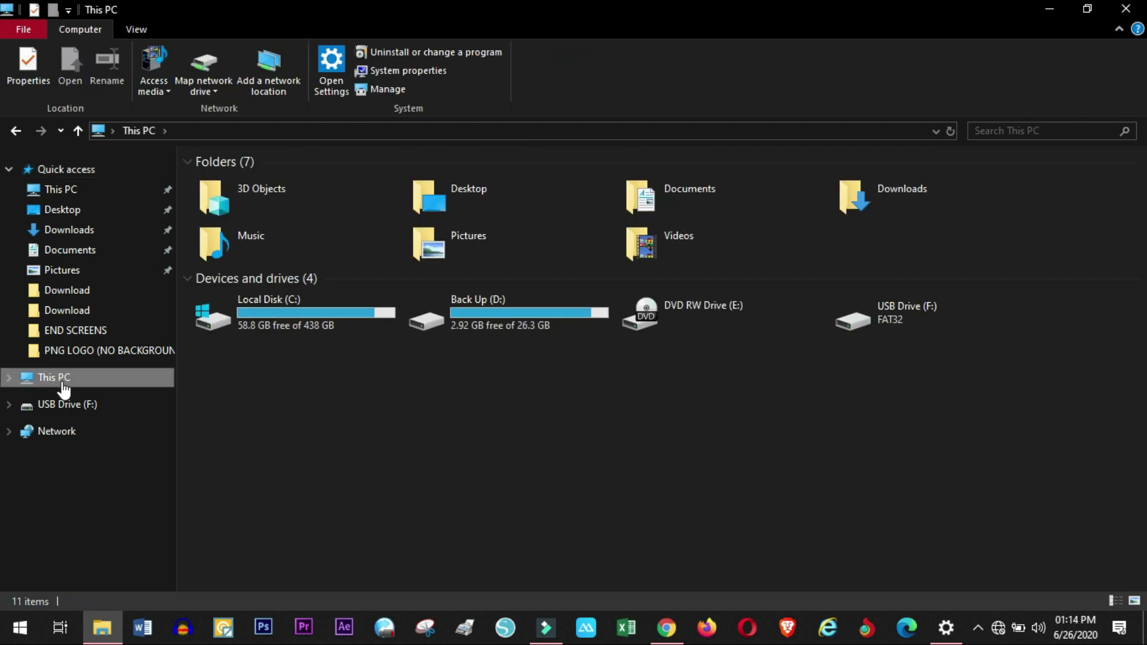
{"action": "double_click", "coordinate": [314, 328]}
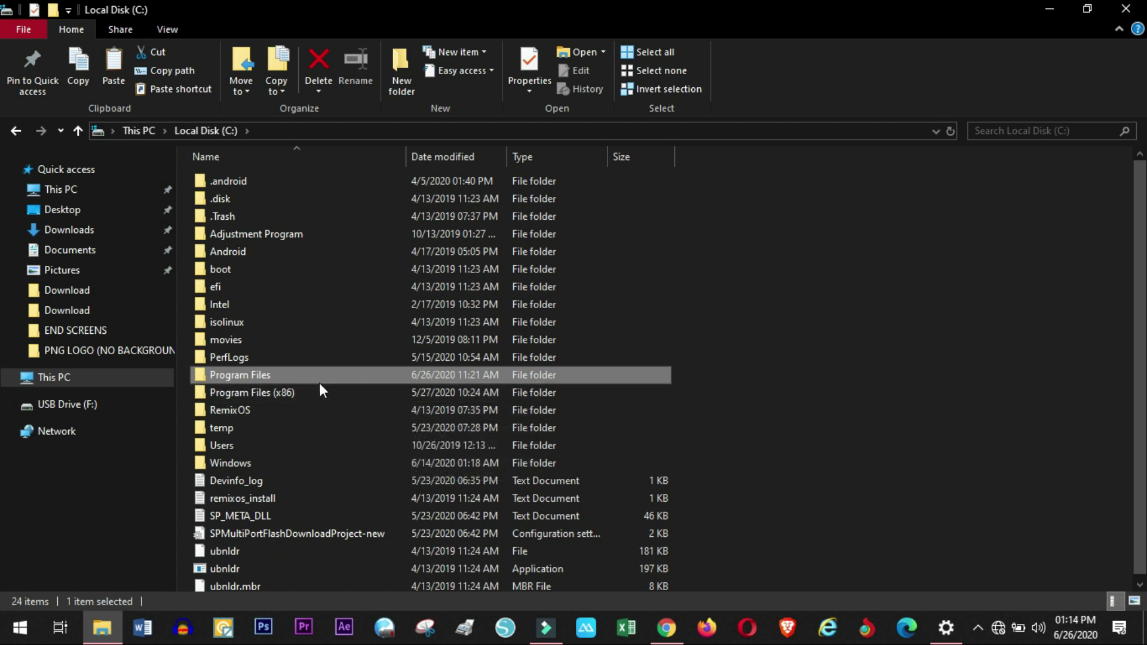
{"action": "double_click", "coordinate": [406, 374]}
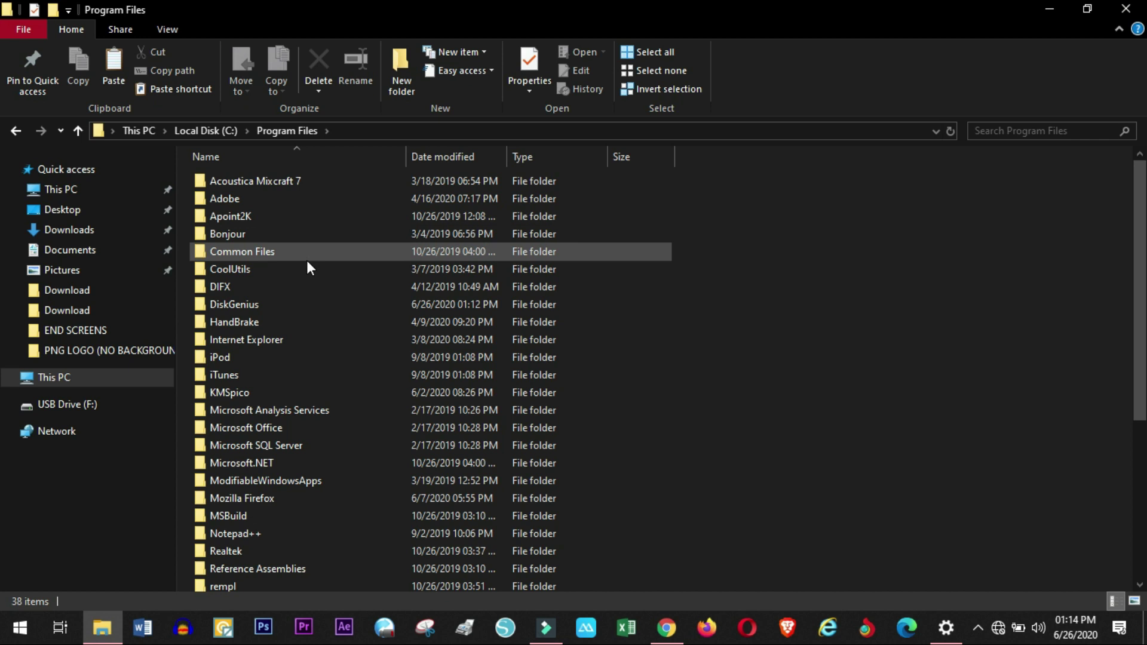
{"action": "double_click", "coordinate": [294, 305]}
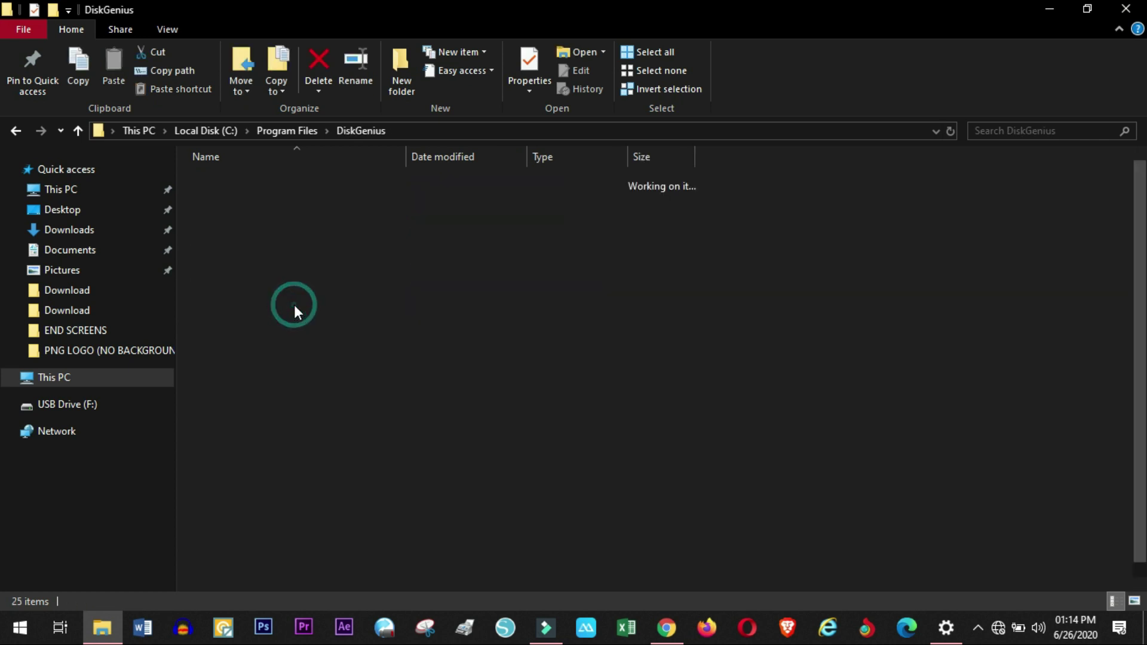
{"action": "right_click", "coordinate": [763, 266]}
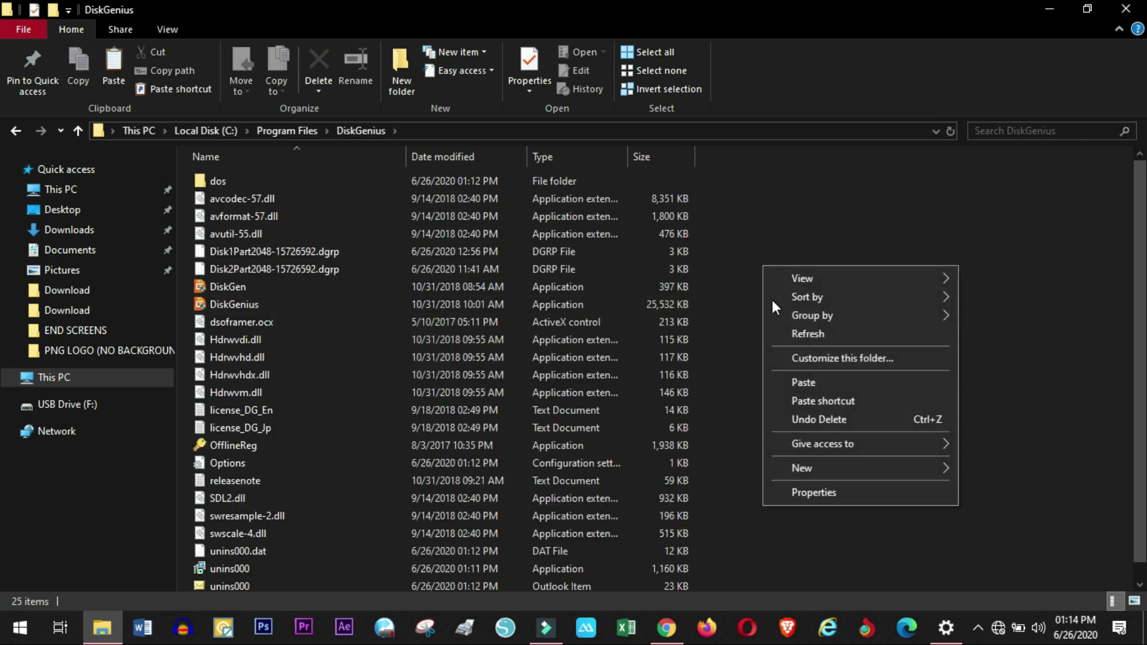
{"action": "left_click", "coordinate": [807, 386]}
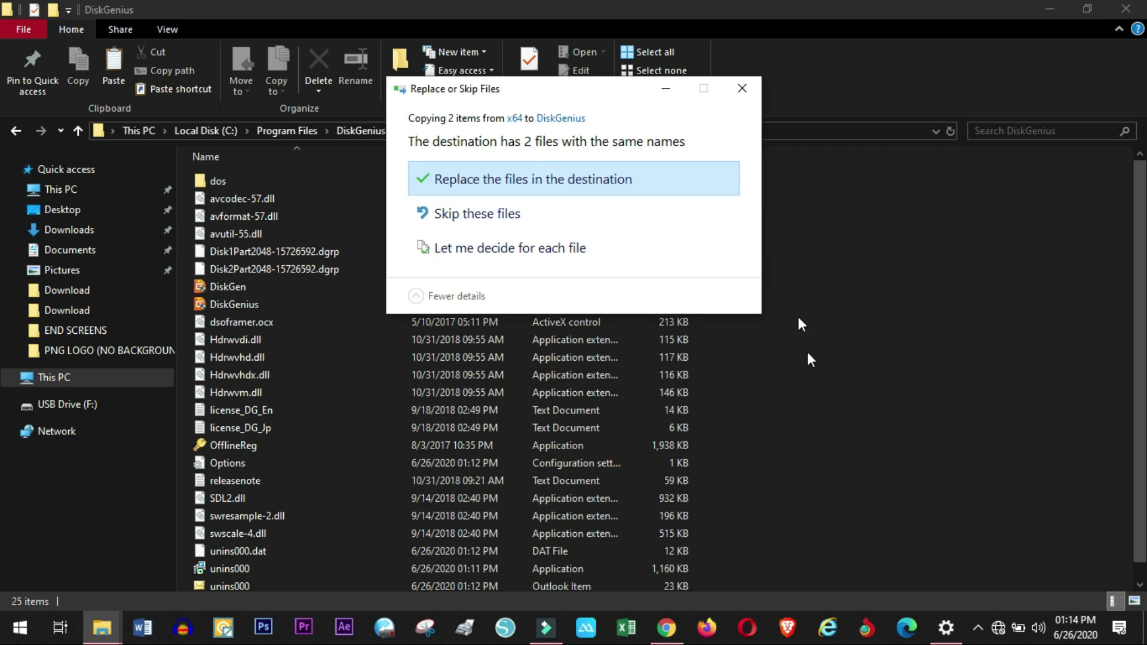
{"action": "left_click", "coordinate": [603, 193]}
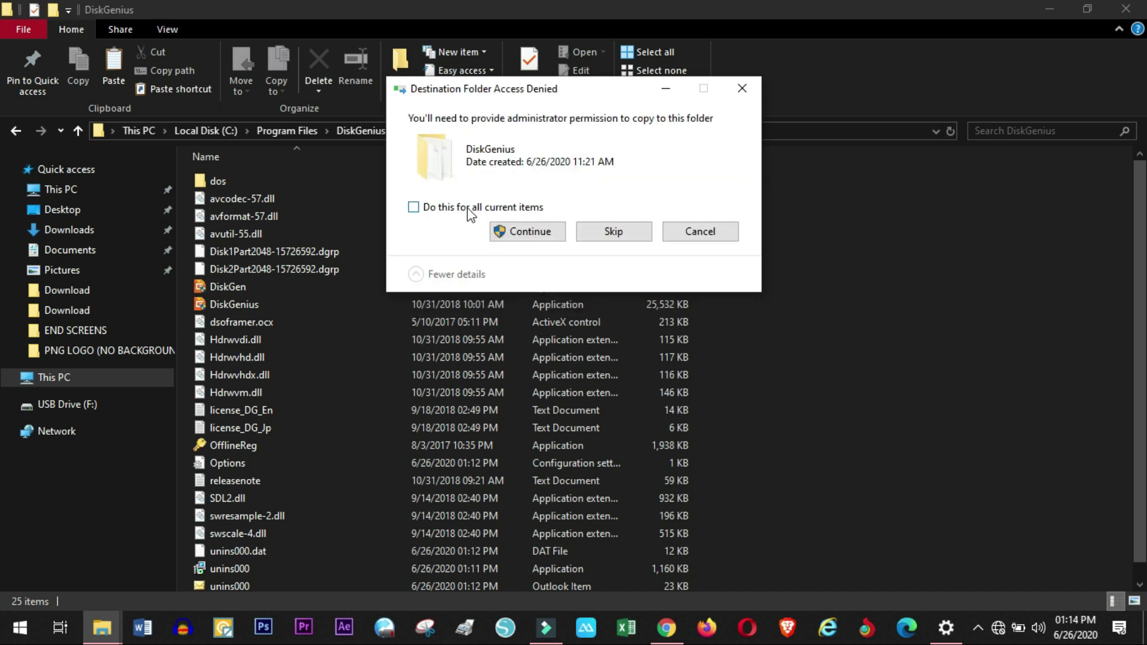
{"action": "left_click", "coordinate": [440, 210]}
{"action": "left_click", "coordinate": [540, 237]}
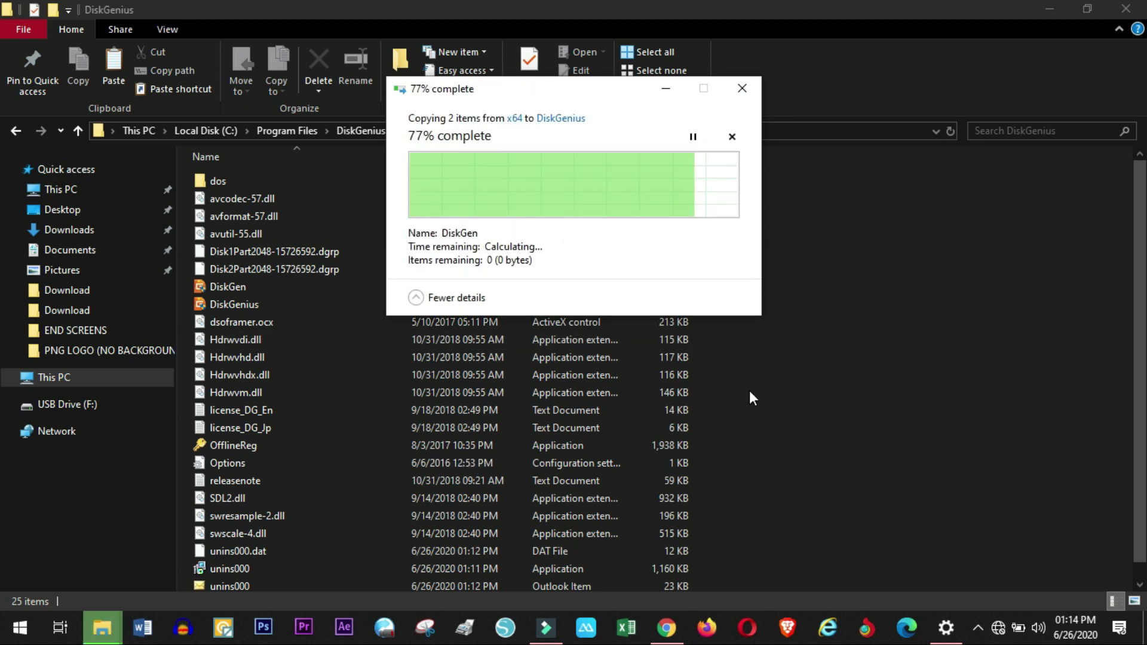
{"action": "left_click", "coordinate": [788, 398]}
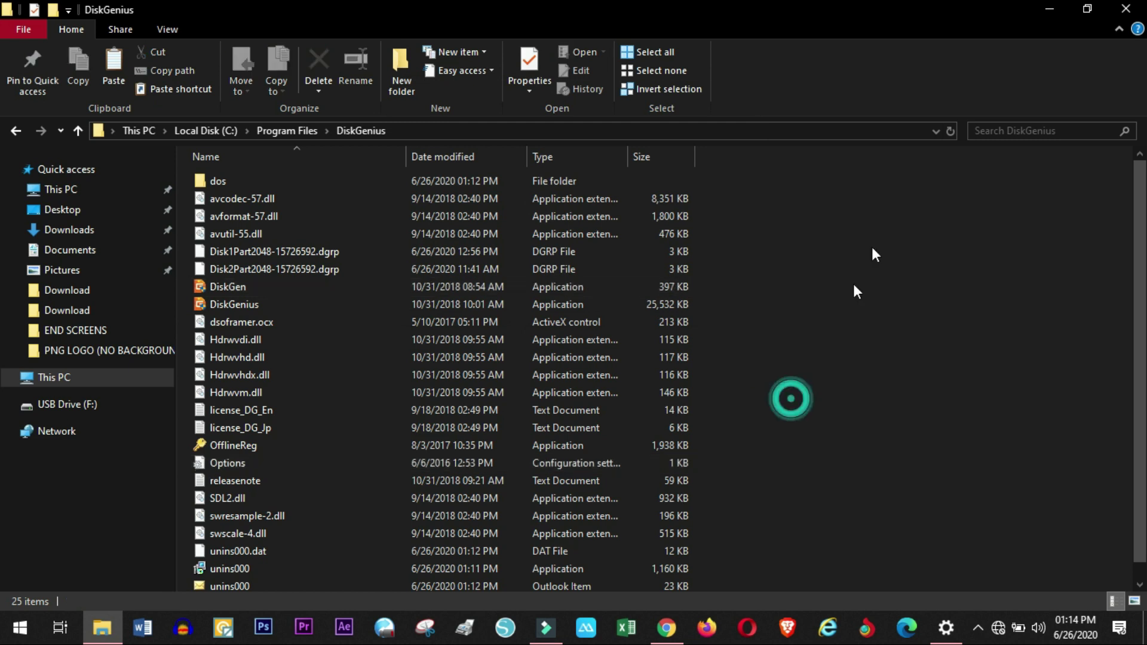
Minimize the folder window and delete the DiskGenius shortcut from the desktop.
{"action": "left_click", "coordinate": [1041, 24]}
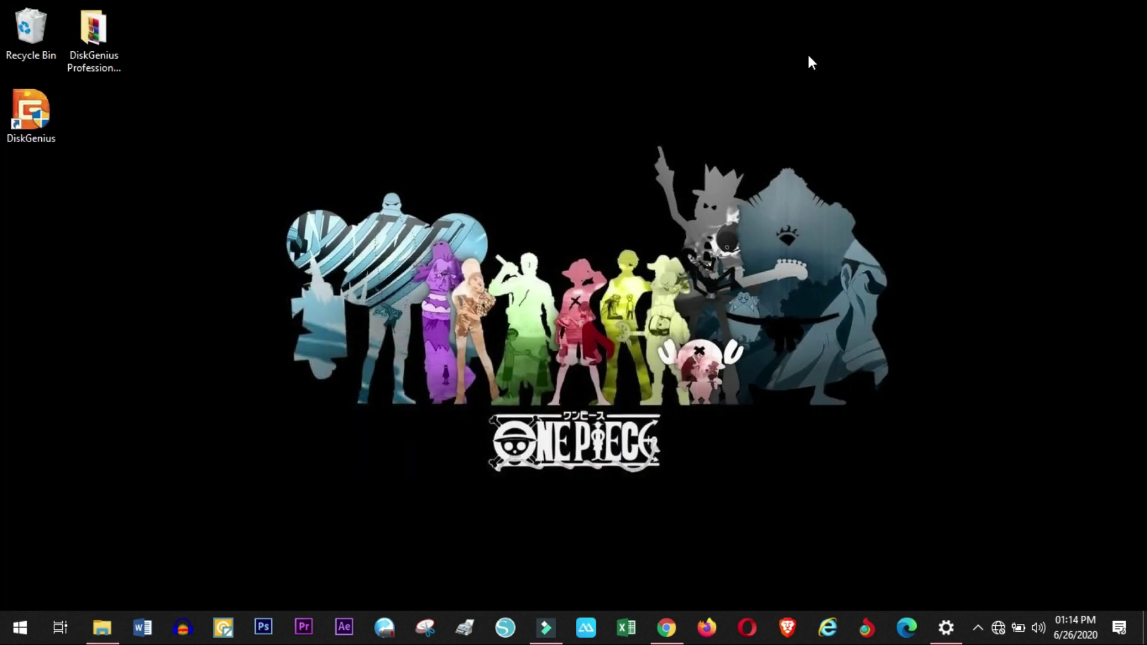
{"action": "left_click", "coordinate": [49, 127]}
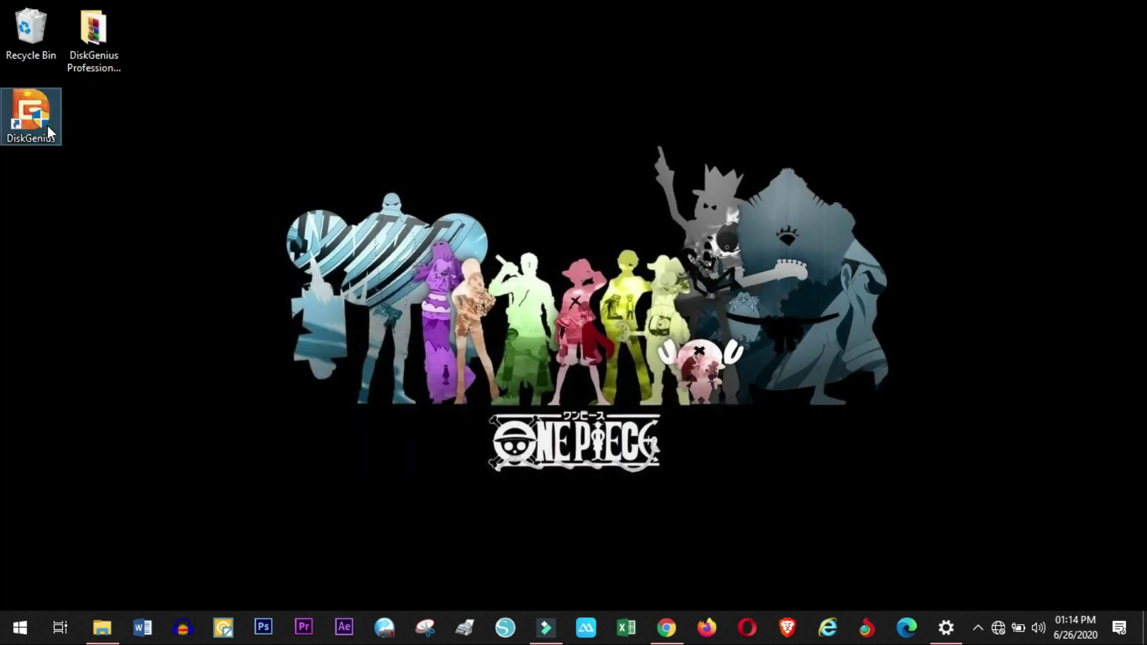
{"action": "key", "text": "Delete"}
{"action": "left_click", "coordinate": [349, 296]}
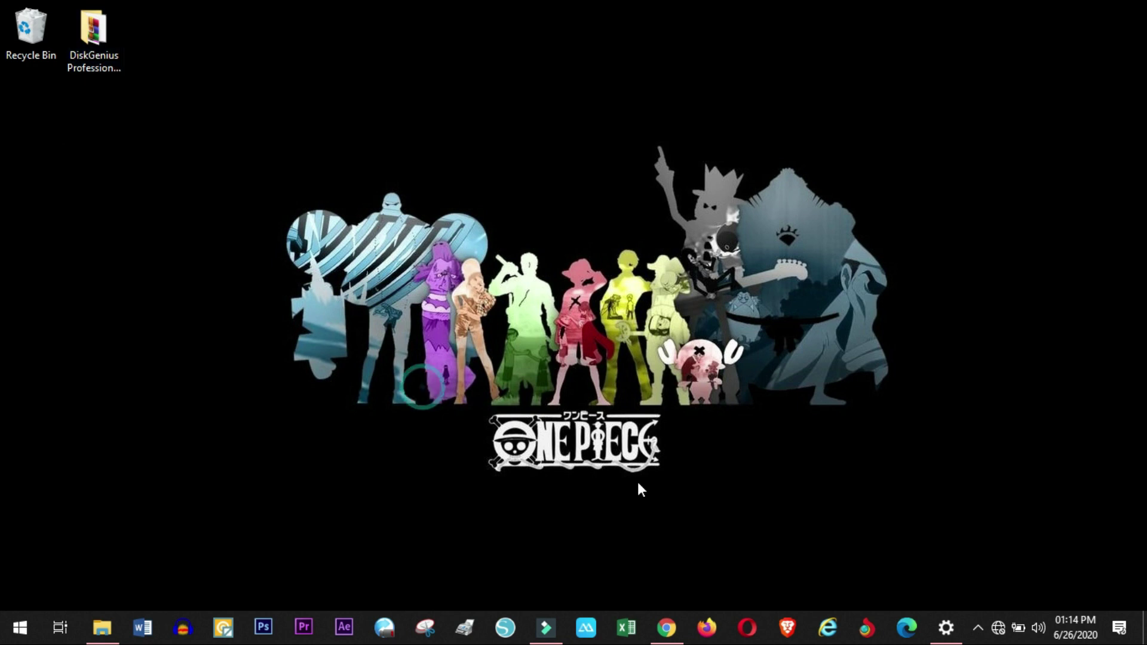
Create a desktop shortcut for the DiskGen application in the DiskGenius program folder, and return to the desktop.
{"action": "left_click", "coordinate": [102, 628]}
{"action": "left_click", "coordinate": [228, 287]}
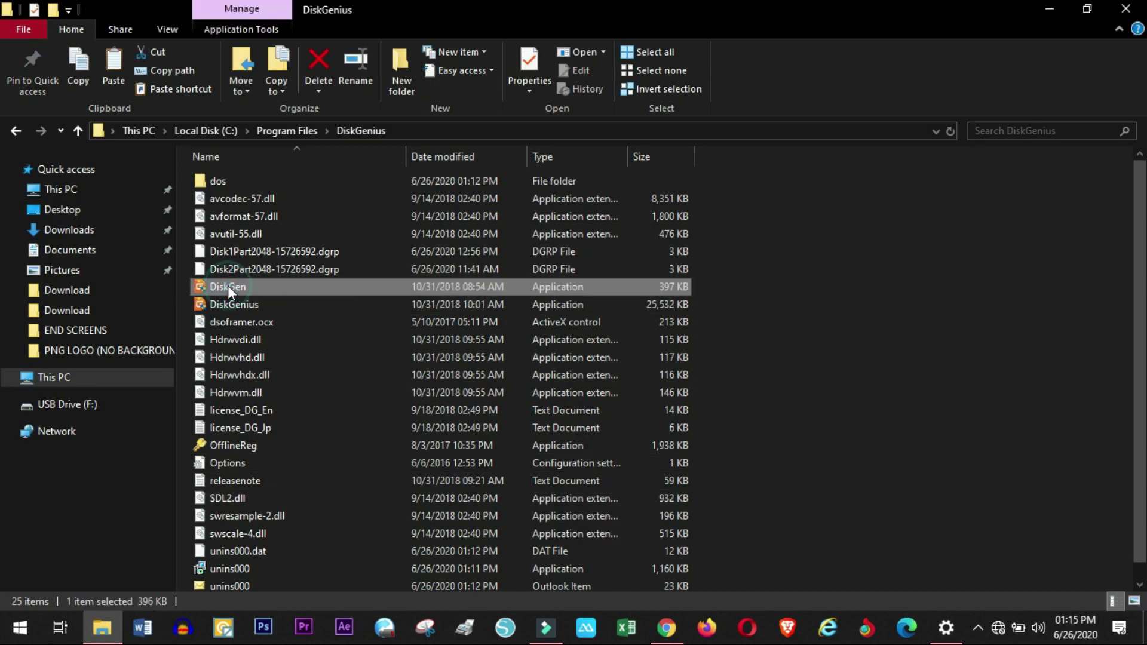
{"action": "right_click", "coordinate": [228, 285]}
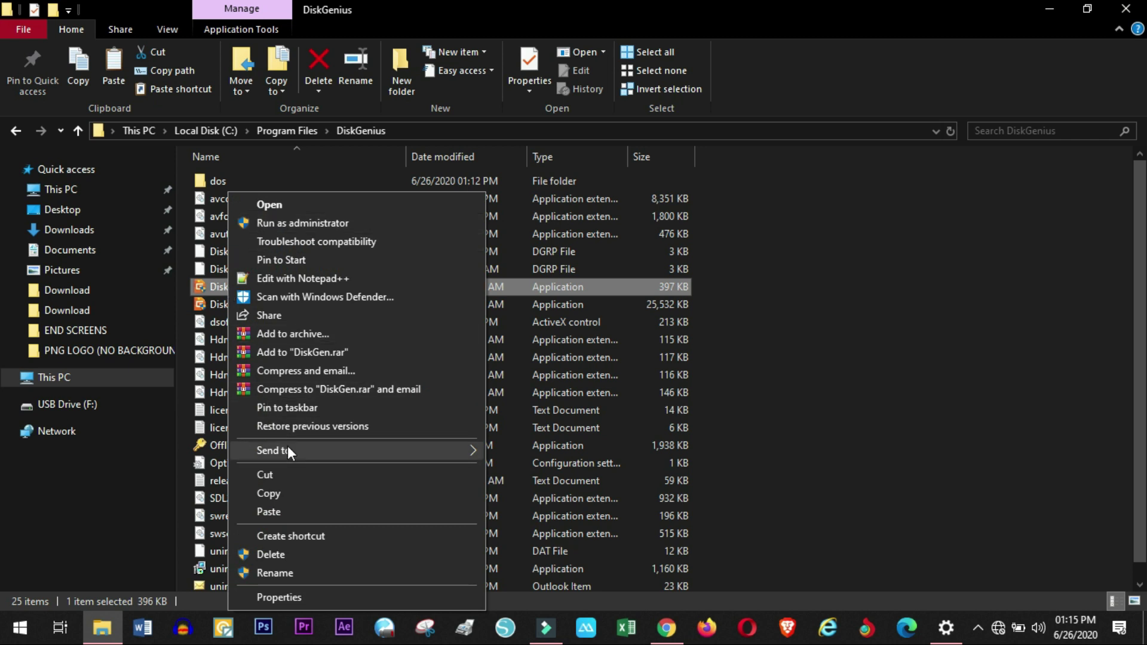
{"action": "mouse_move", "coordinate": [452, 453]}
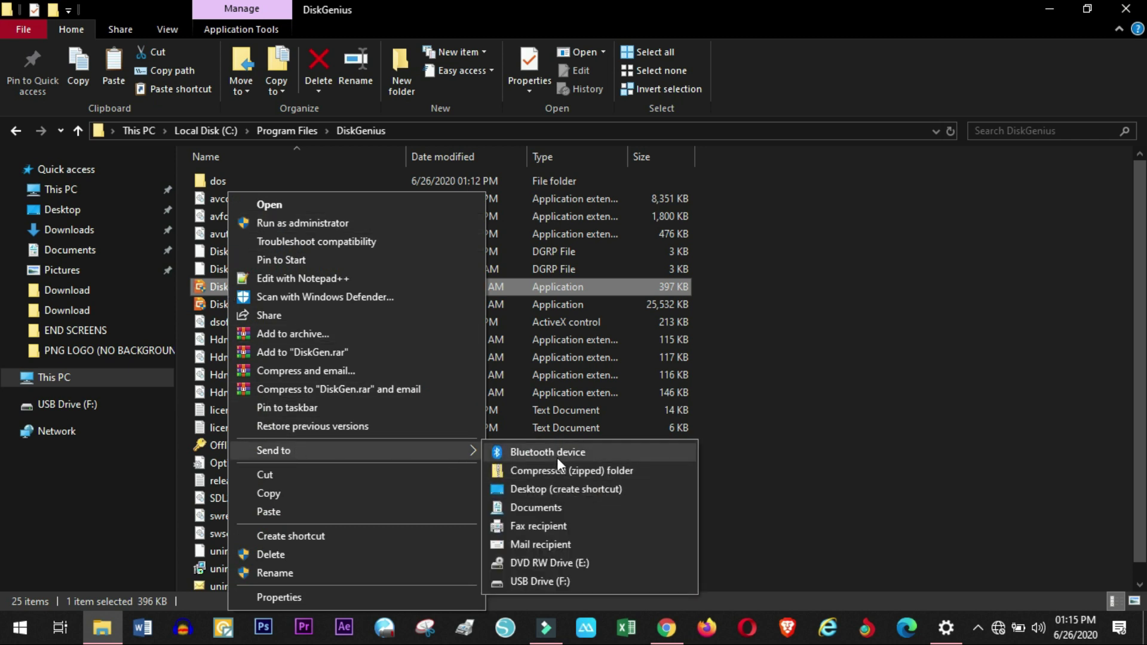
{"action": "left_click", "coordinate": [553, 489]}
{"action": "left_click", "coordinate": [927, 313]}
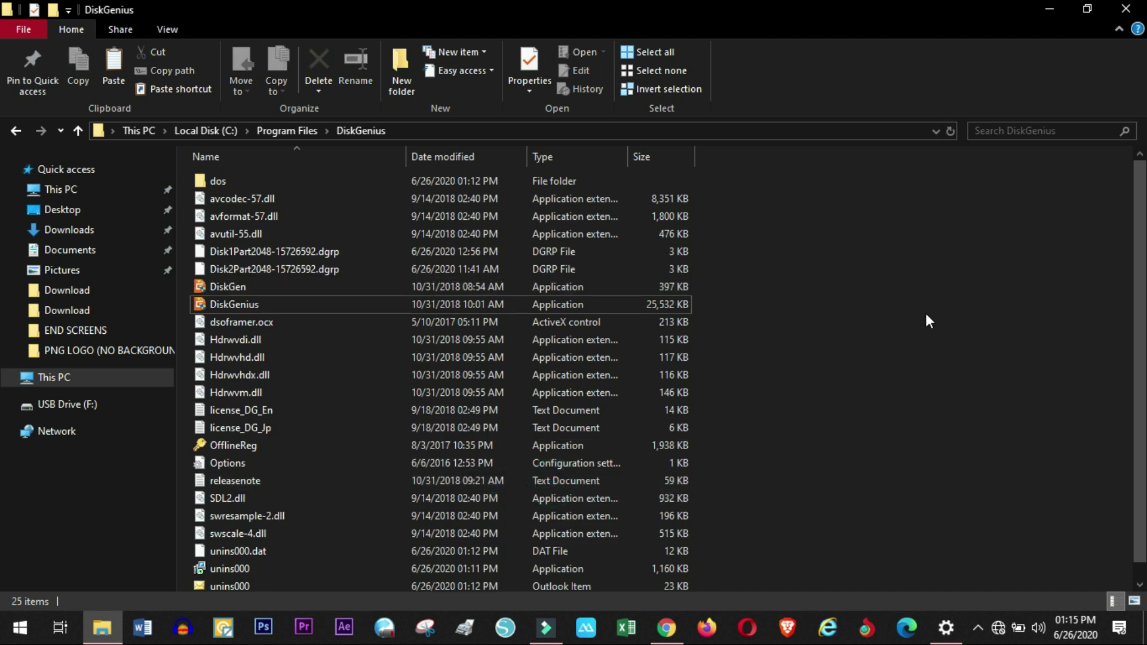
{"action": "left_click", "coordinate": [1063, 4]}
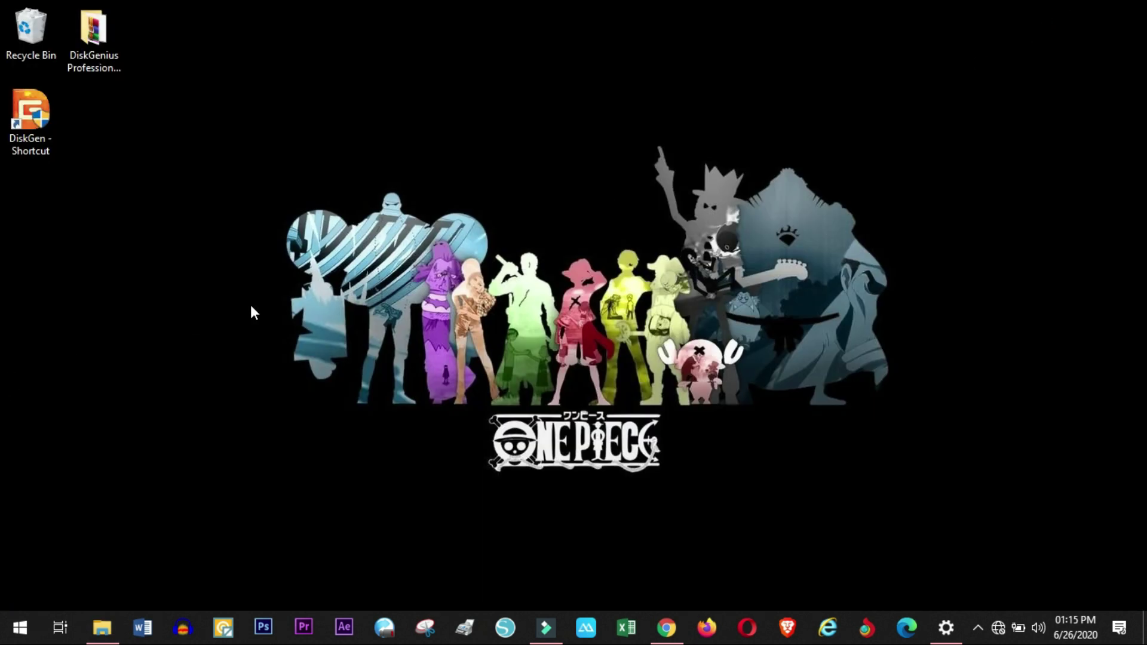
Launch DiskGenius from the DiskGen desktop shortcut and select the Removable Disk (F:) partition of the USB drive.
{"action": "left_click", "coordinate": [250, 305]}
{"action": "double_click", "coordinate": [38, 120]}
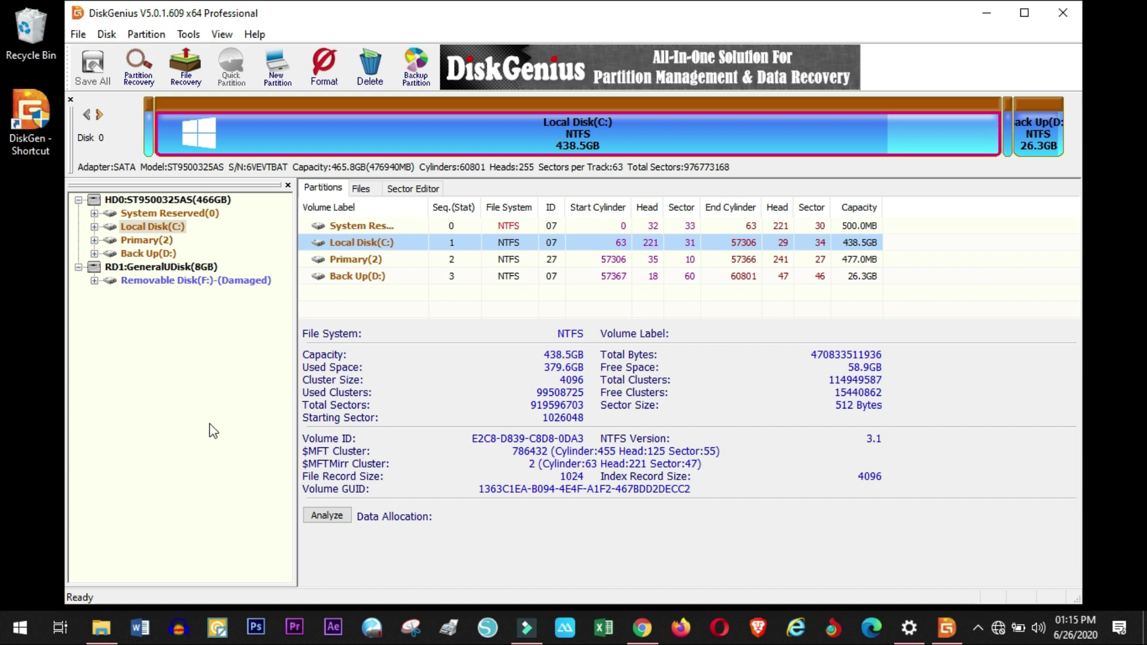
{"action": "left_click", "coordinate": [239, 284]}
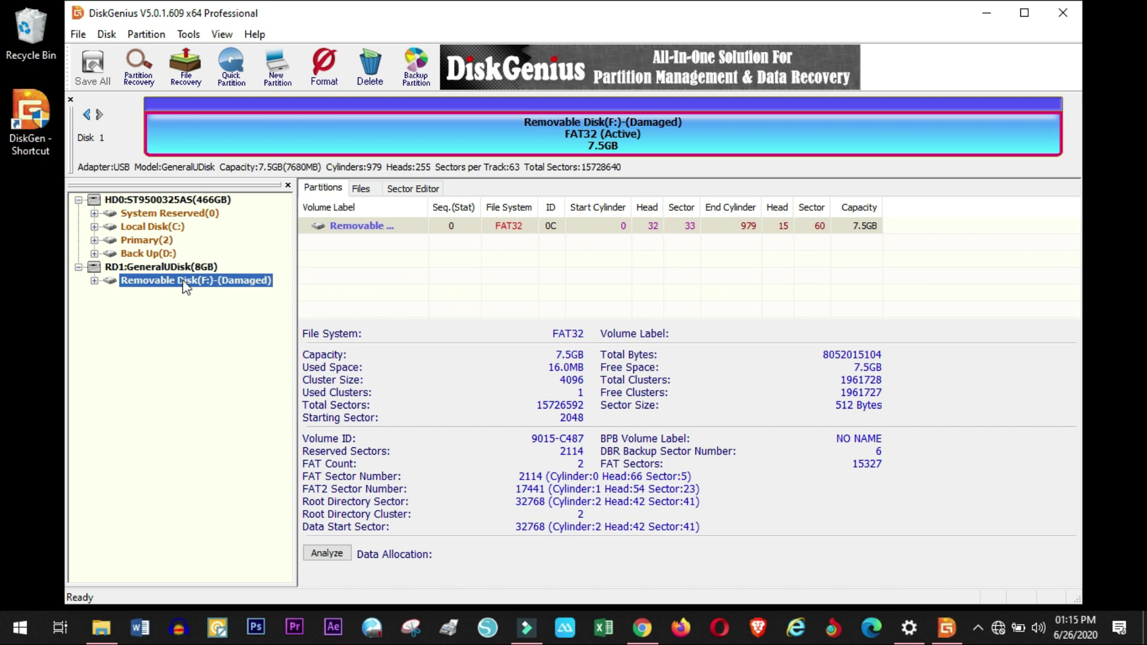
{"action": "left_click", "coordinate": [157, 254]}
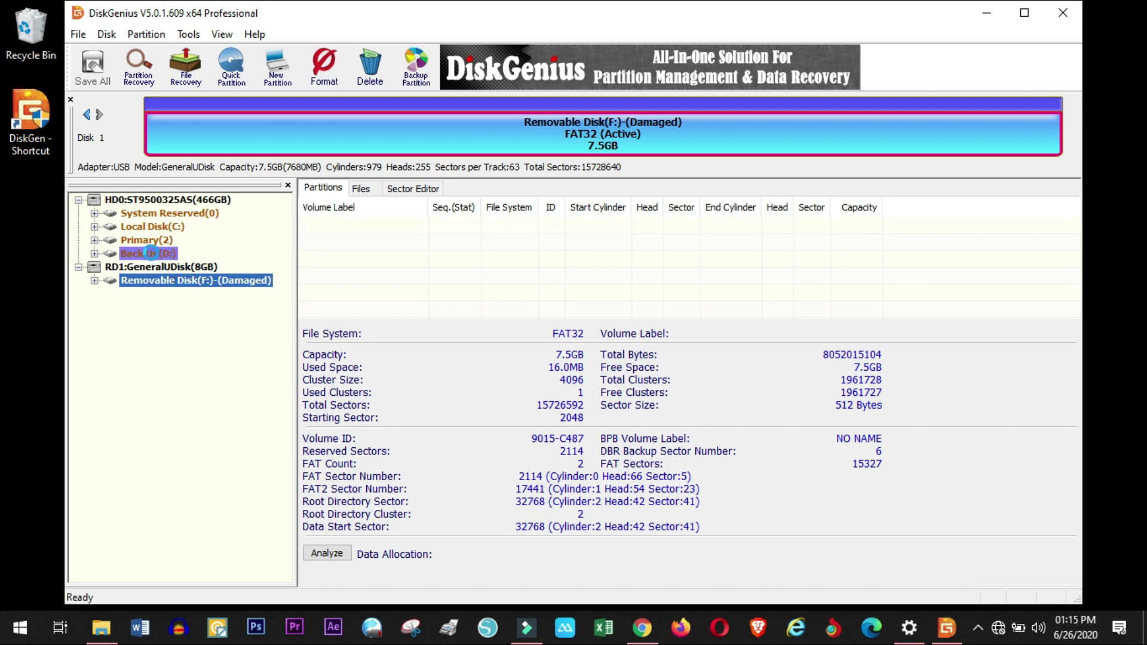
{"action": "left_click", "coordinate": [197, 281]}
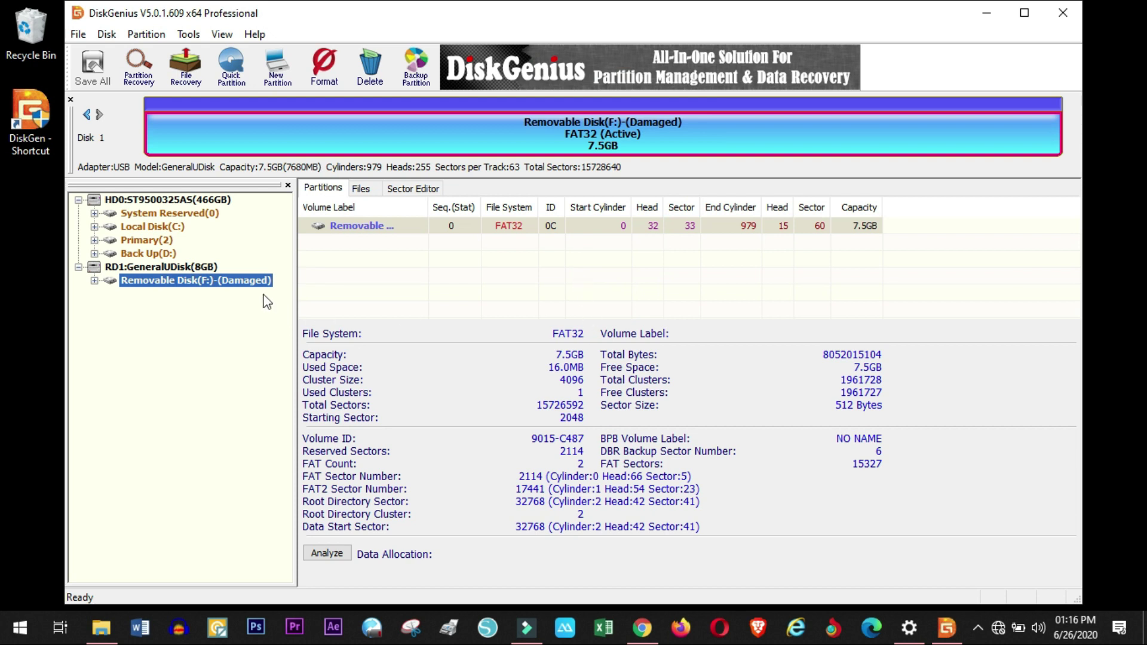
{"action": "right_click", "coordinate": [137, 283]}
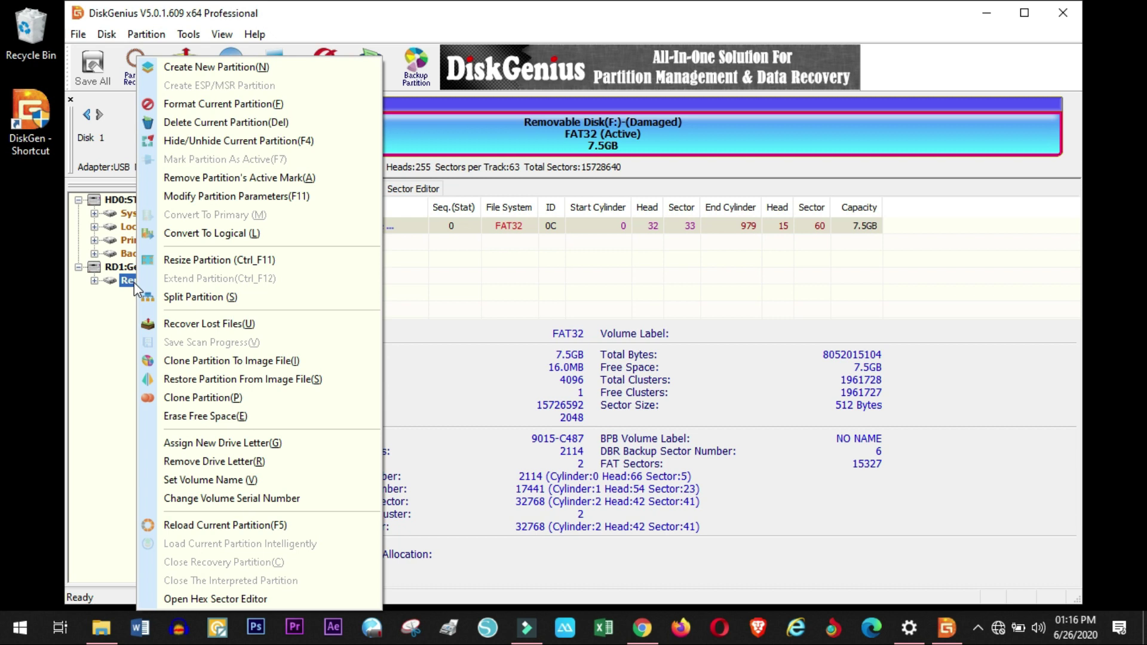
{"action": "left_click", "coordinate": [134, 282]}
{"action": "right_click", "coordinate": [134, 284]}
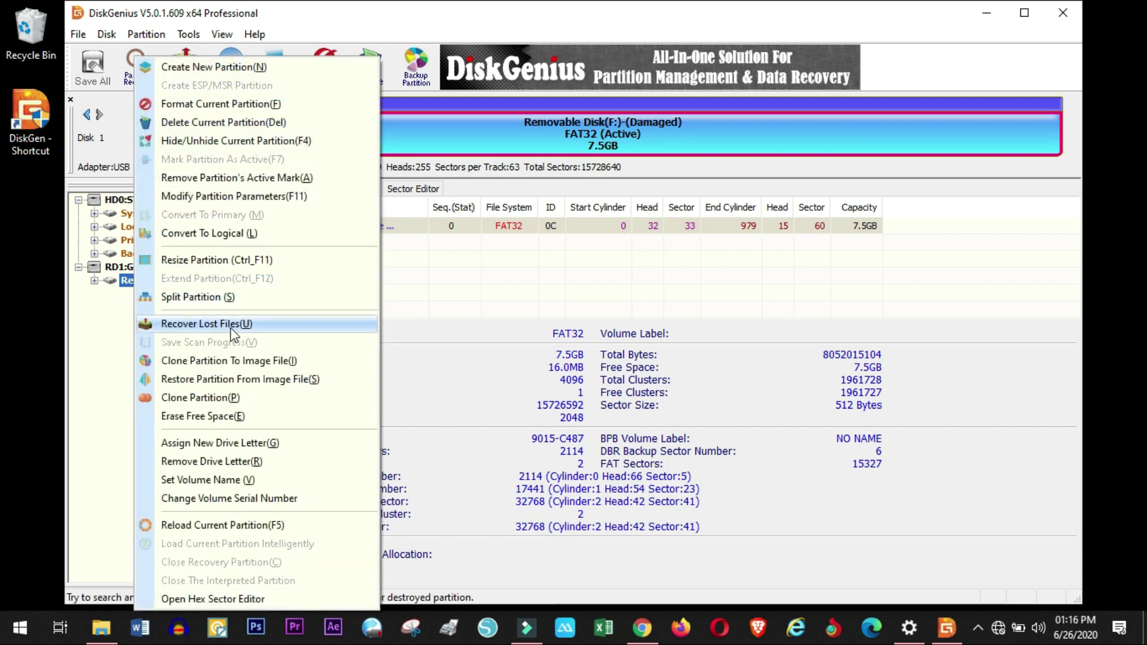
{"action": "left_click", "coordinate": [87, 341]}
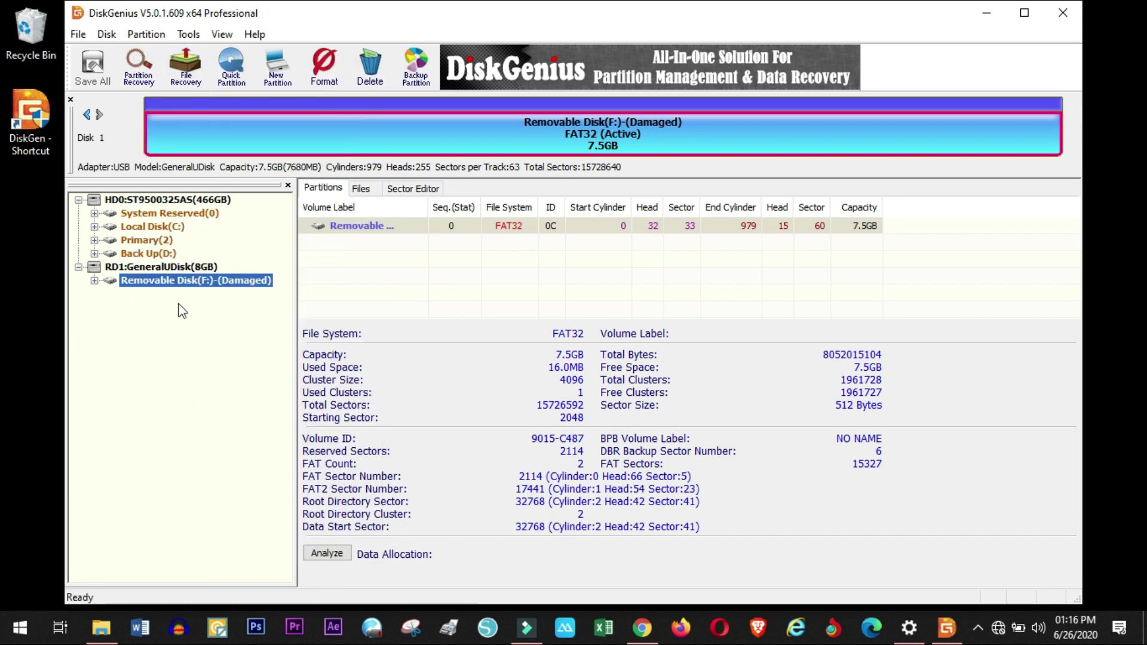
Scan Removable Disk (F:) with File Recovery for all known file types, loading the previous scan progress, and dismiss the completion notice.
{"action": "left_click", "coordinate": [185, 70]}
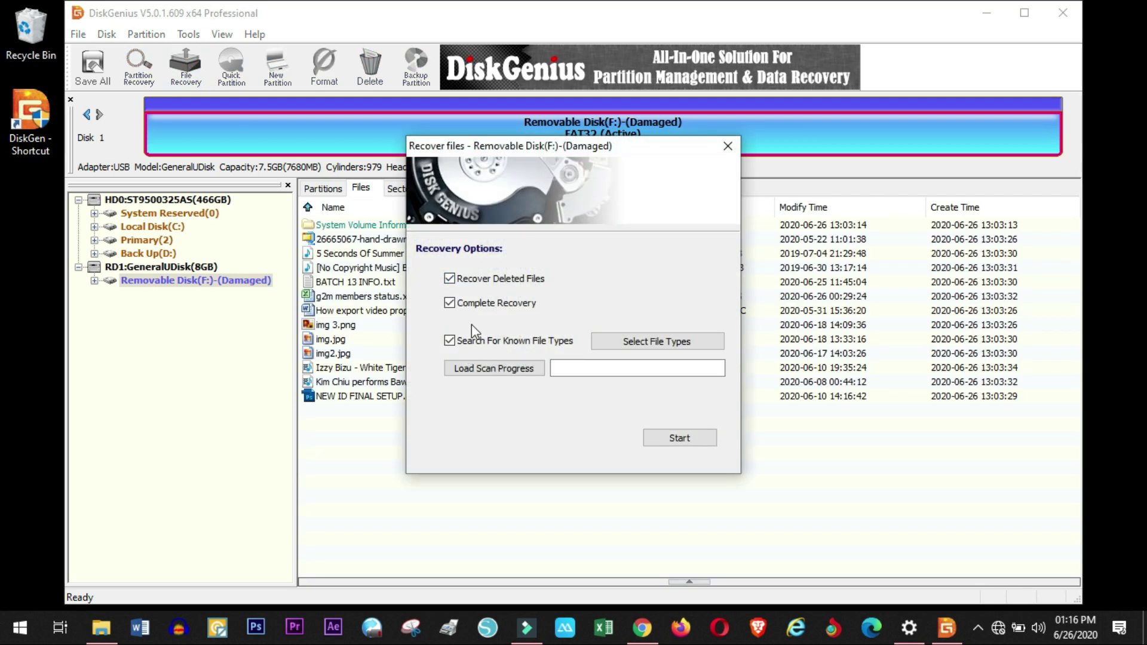
{"action": "left_click", "coordinate": [651, 349]}
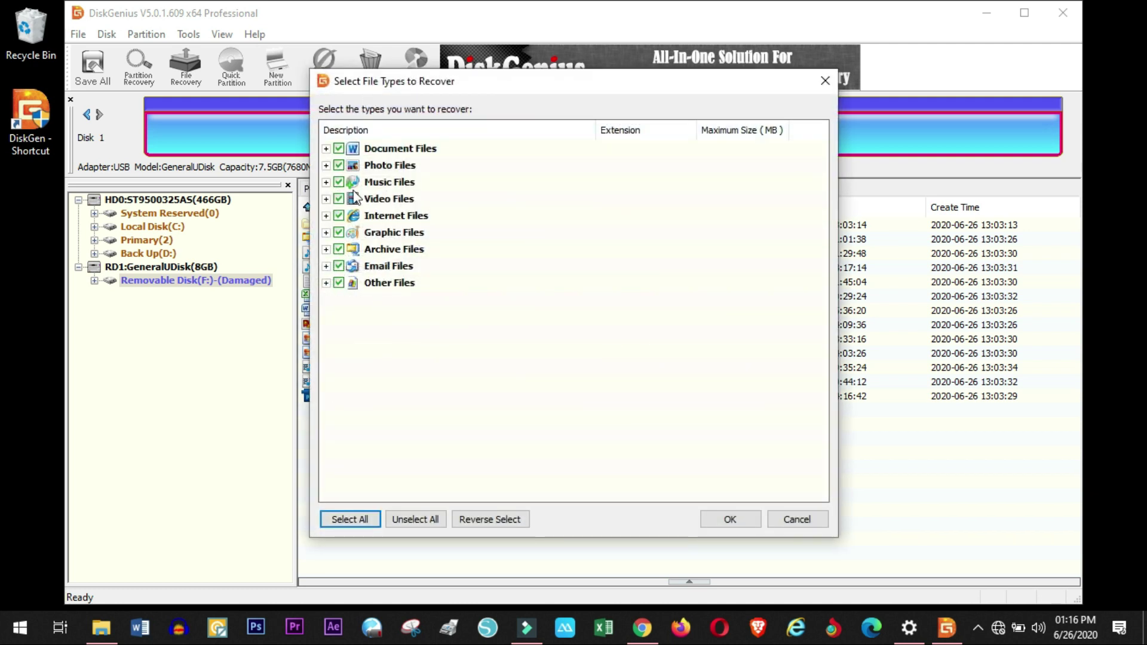
{"action": "left_click", "coordinate": [730, 519]}
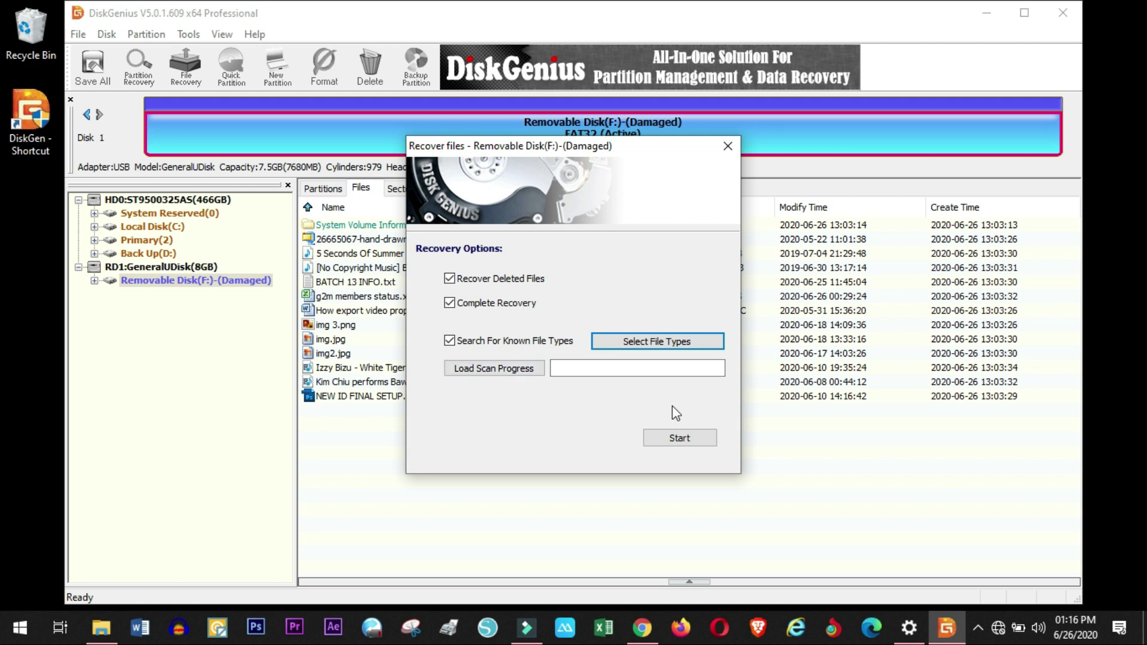
{"action": "left_click", "coordinate": [679, 438]}
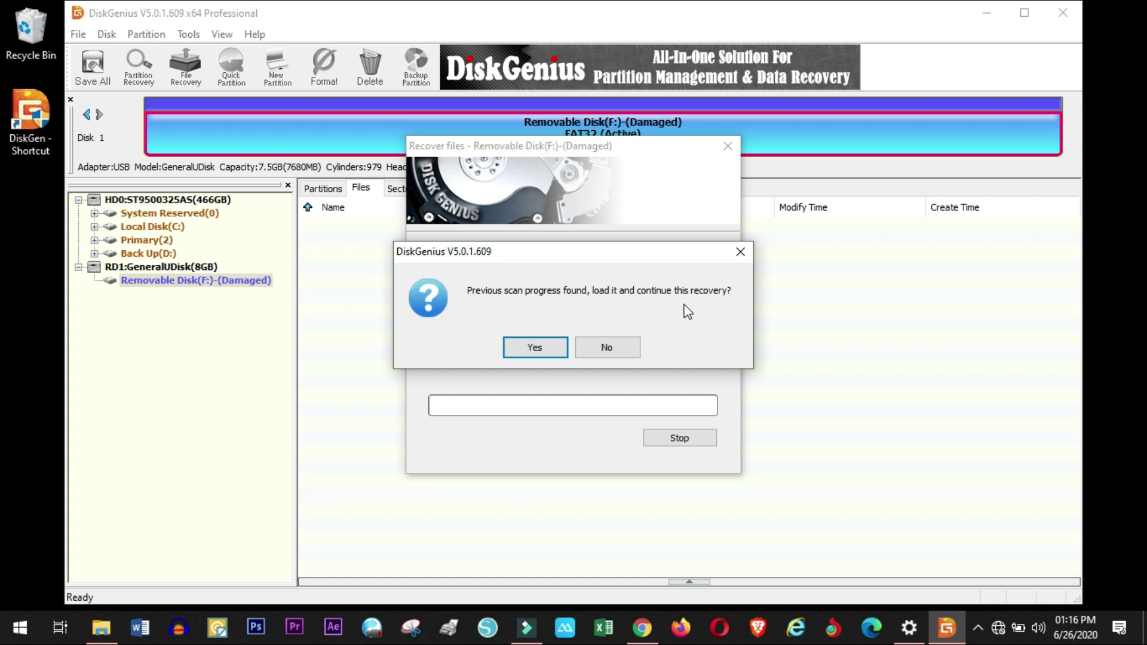
{"action": "left_click", "coordinate": [535, 348]}
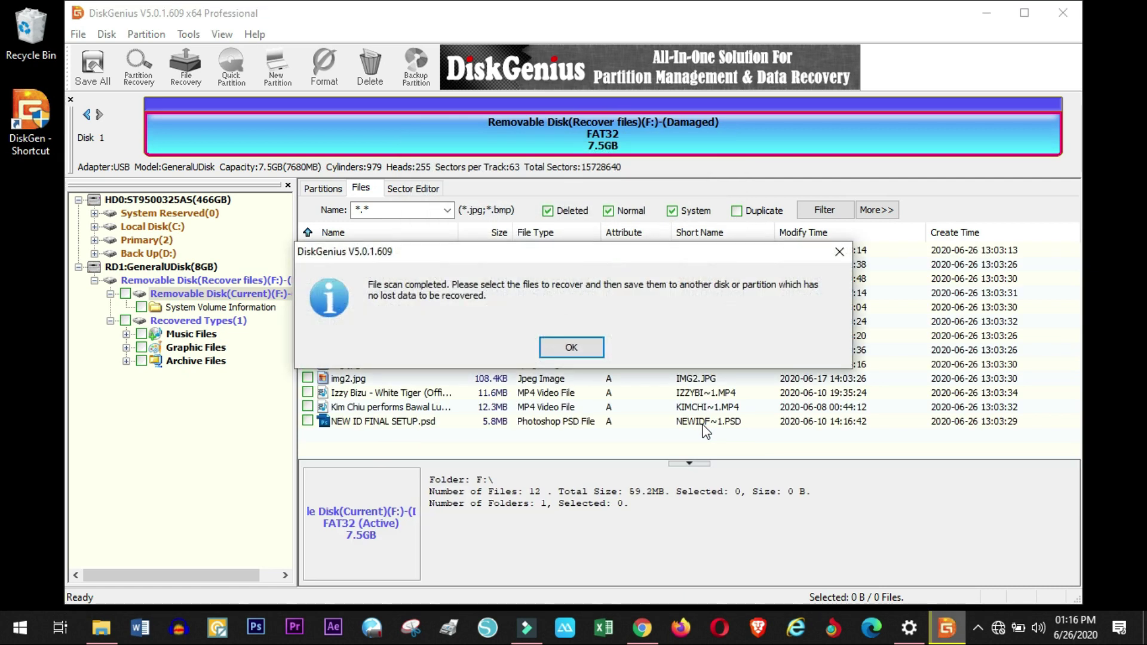
{"action": "left_click", "coordinate": [572, 348]}
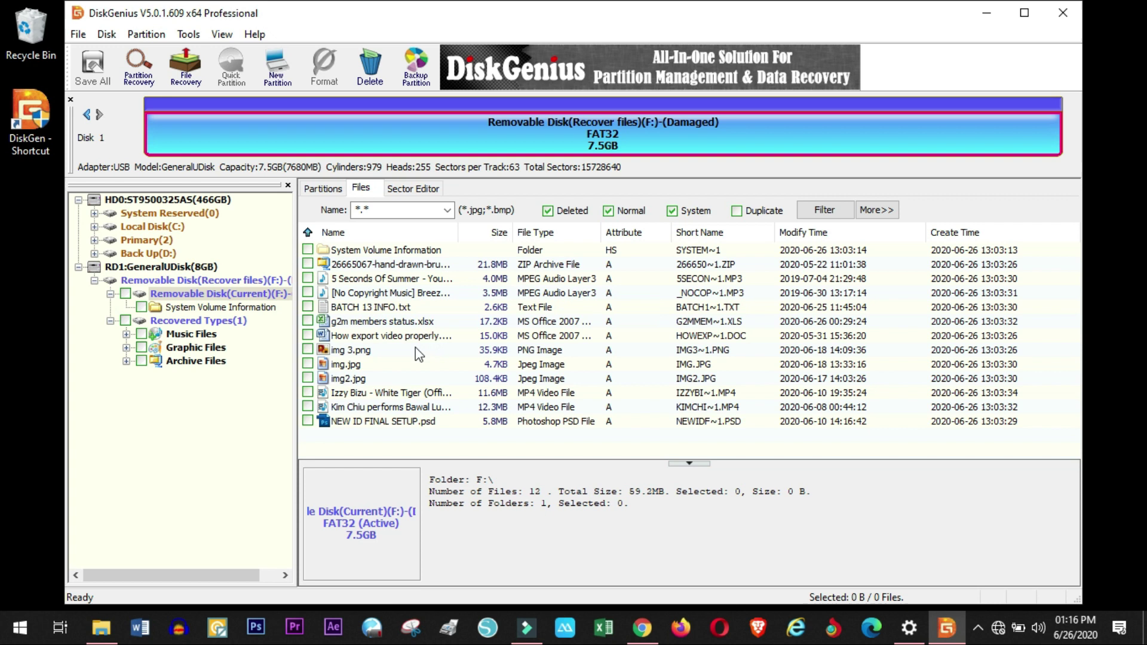
{"action": "left_click_drag", "start_coordinate": [390, 441], "coordinate": [372, 269]}
{"action": "left_click", "coordinate": [361, 446]}
{"action": "left_click_drag", "start_coordinate": [397, 451], "coordinate": [353, 266]}
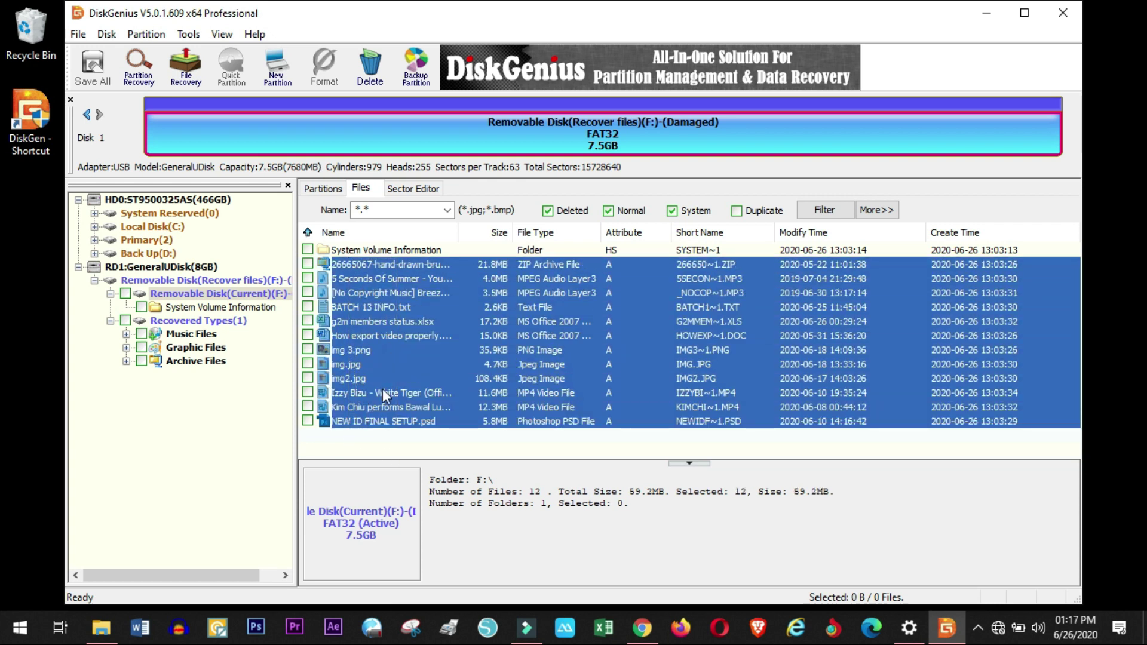
{"action": "left_click", "coordinate": [398, 447]}
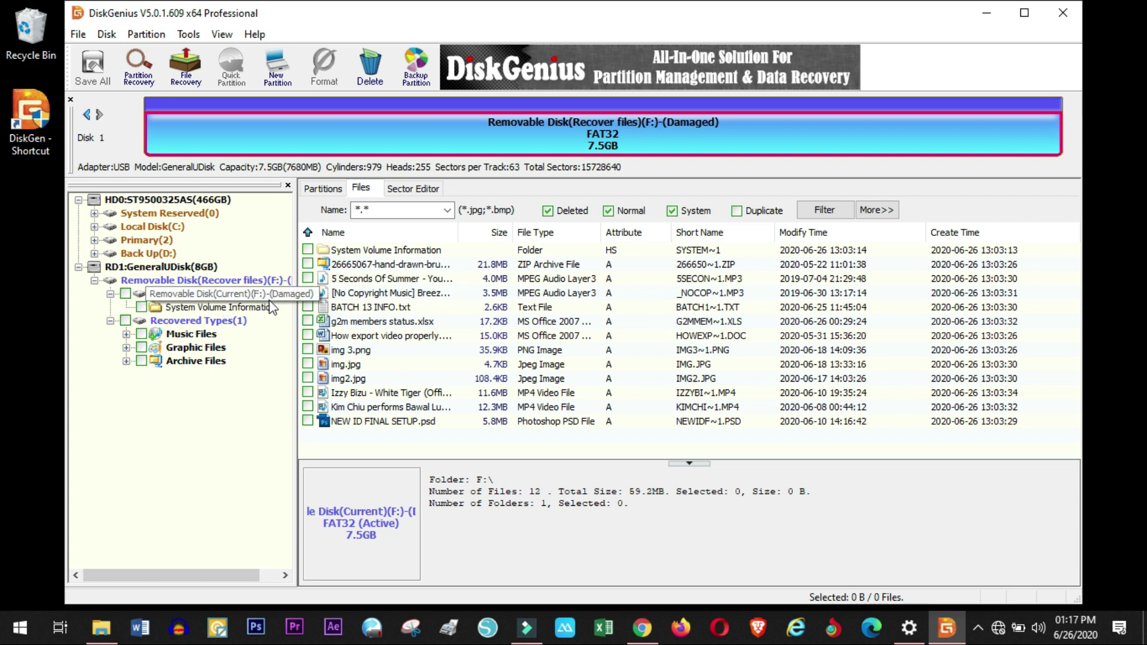
Mark everything under Removable Disk(Current)(F:) and Recovered Types(1) for recovery, collapsing both branches.
{"action": "left_click", "coordinate": [126, 294]}
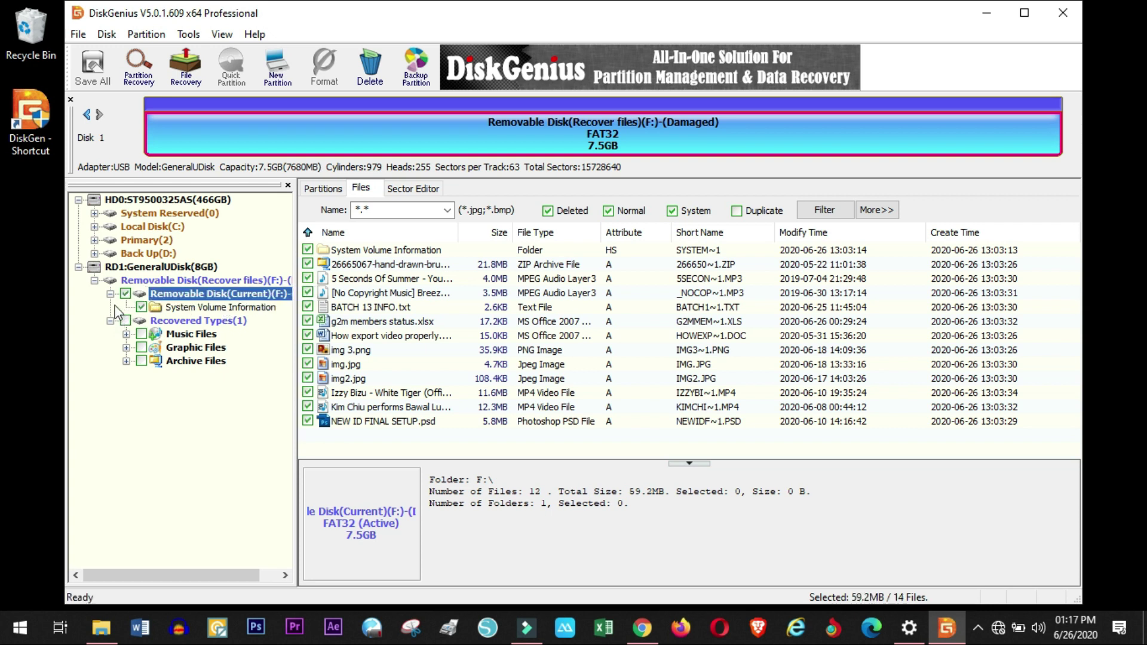
{"action": "left_click", "coordinate": [110, 294]}
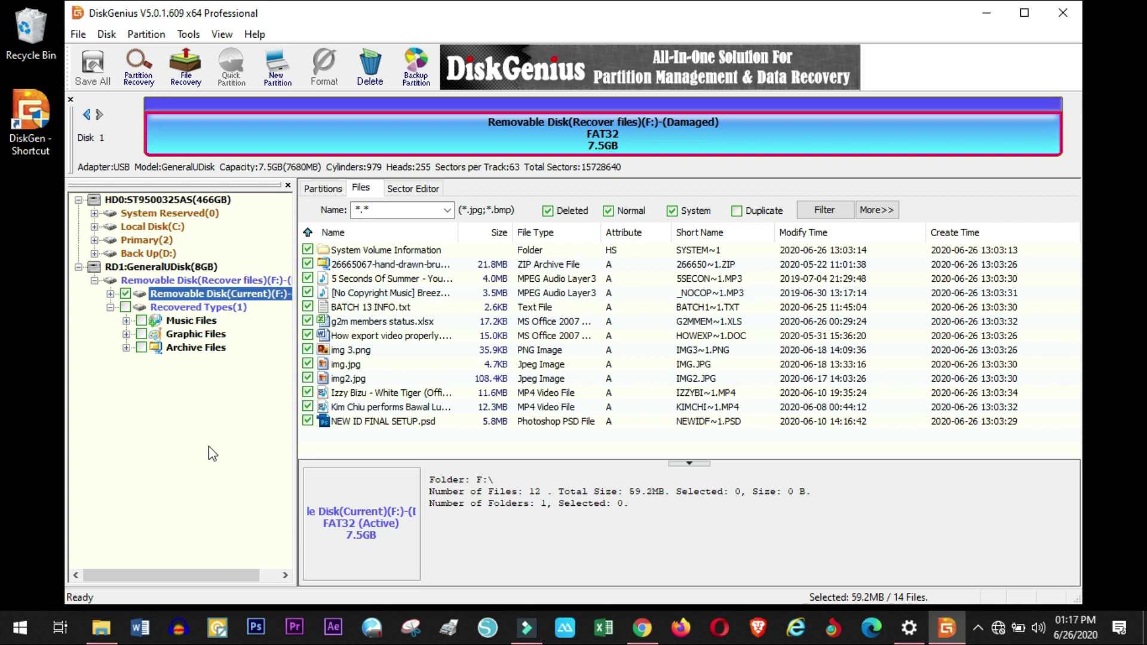
{"action": "left_click", "coordinate": [126, 307]}
{"action": "left_click", "coordinate": [110, 307]}
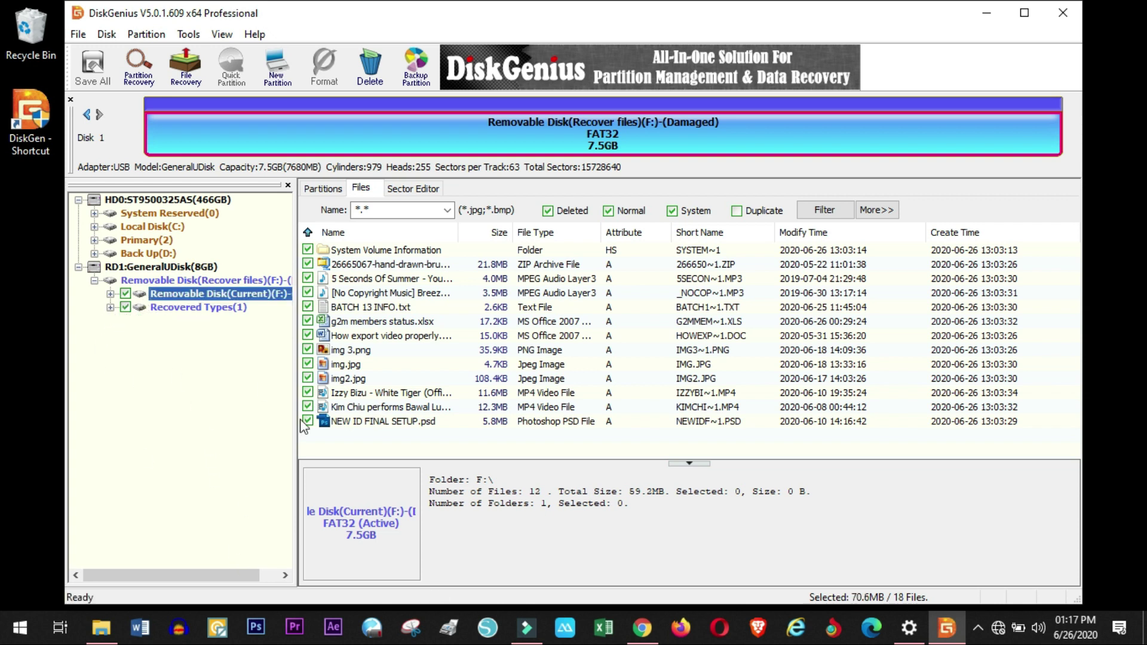
Start copying the marked files of Removable Disk(Current)(F:) to a chosen folder and browse to the Desktop as target location.
{"action": "left_click", "coordinate": [133, 300]}
{"action": "right_click", "coordinate": [223, 293]}
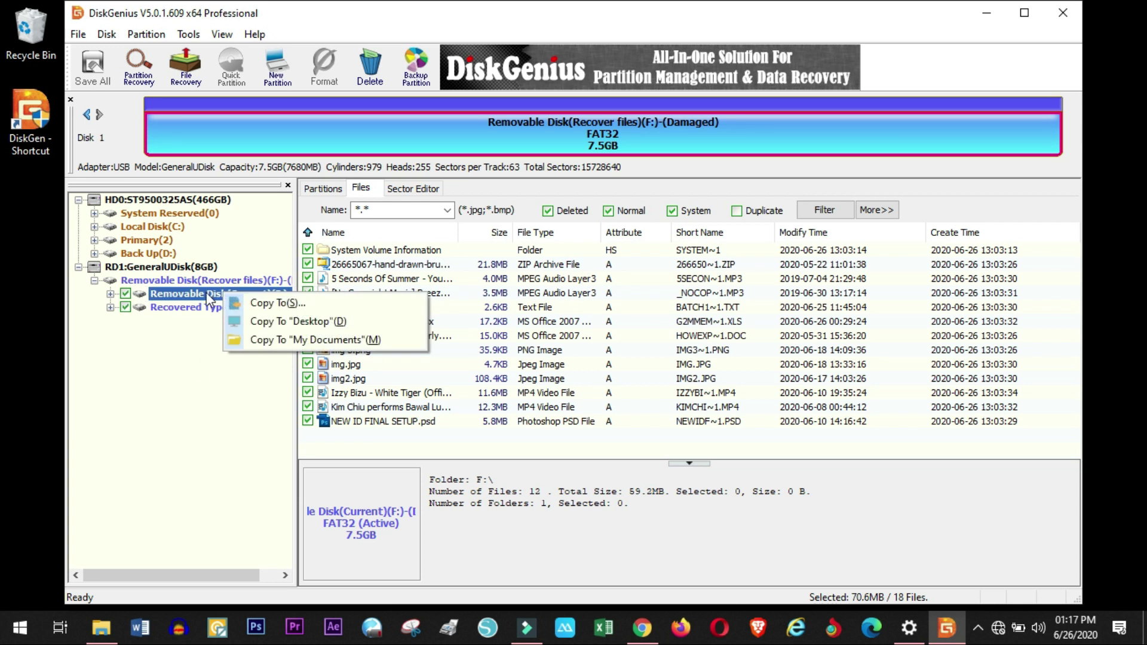
{"action": "right_click", "coordinate": [206, 293]}
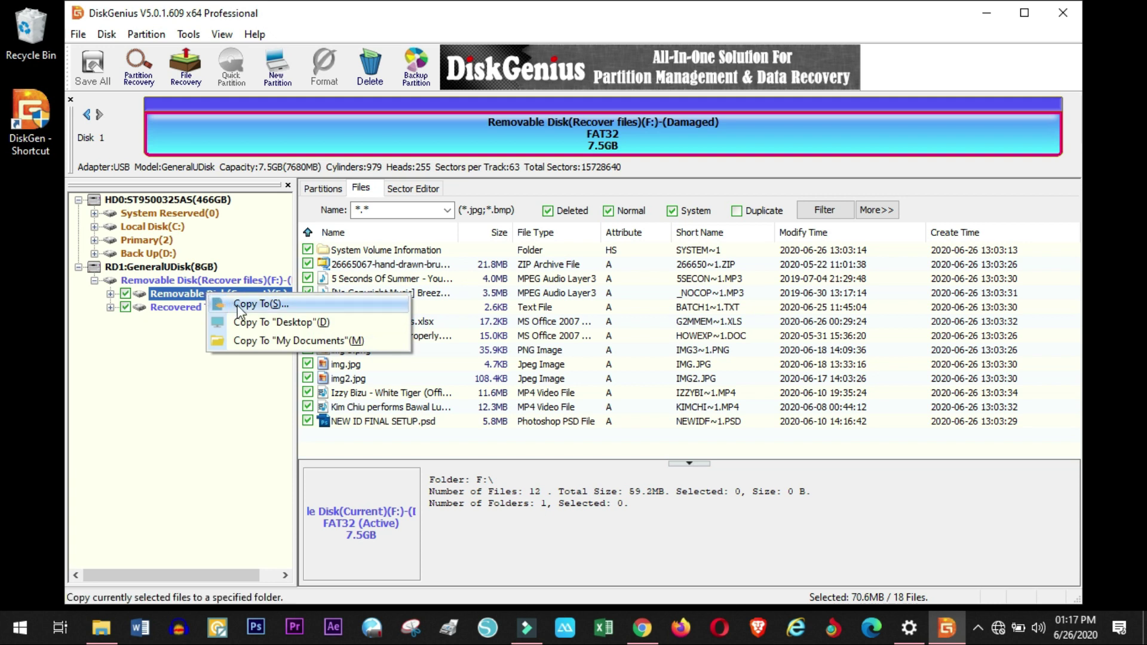
{"action": "left_click", "coordinate": [280, 306]}
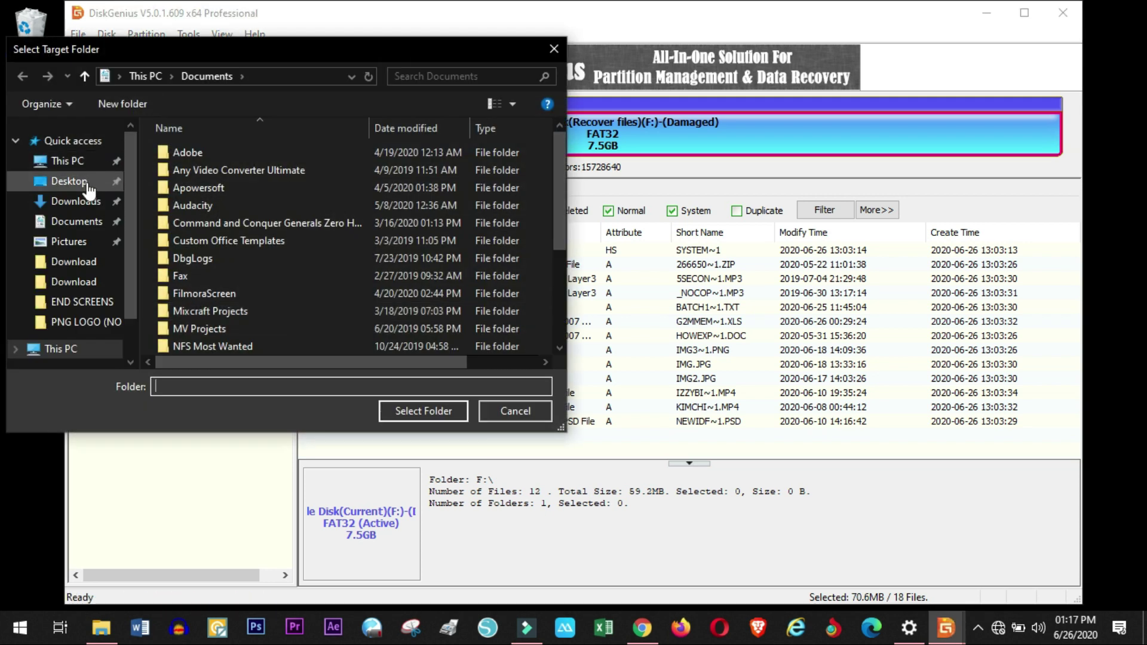
{"action": "left_click", "coordinate": [87, 186]}
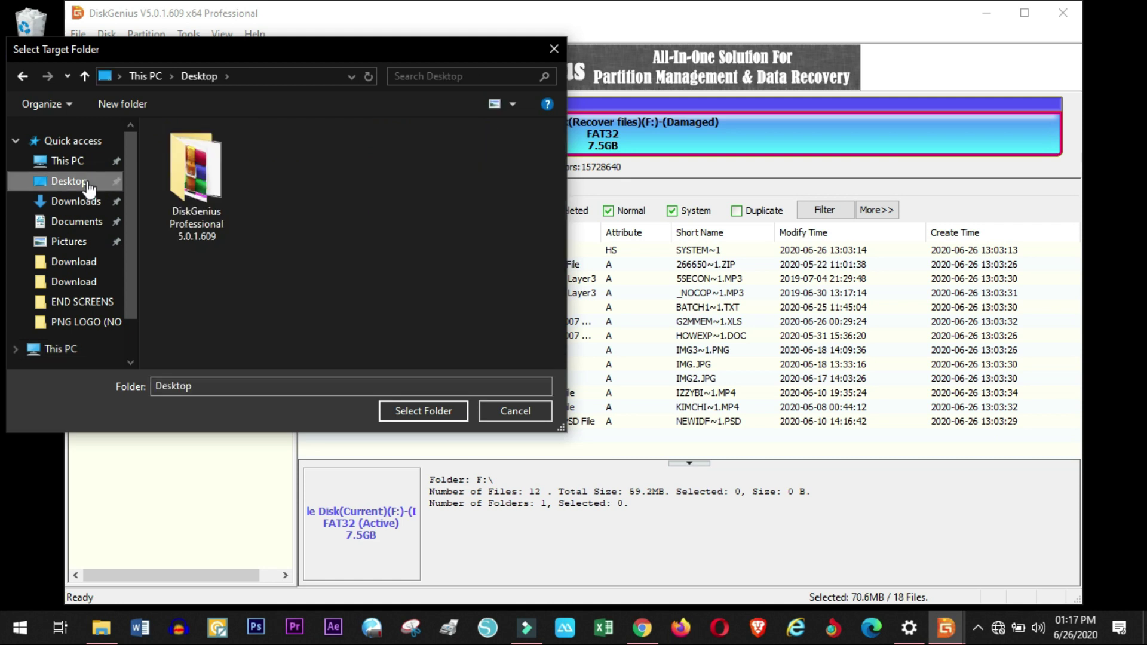
Create a new folder on the Desktop within the target selection and name it recover.
{"action": "right_click", "coordinate": [296, 176]}
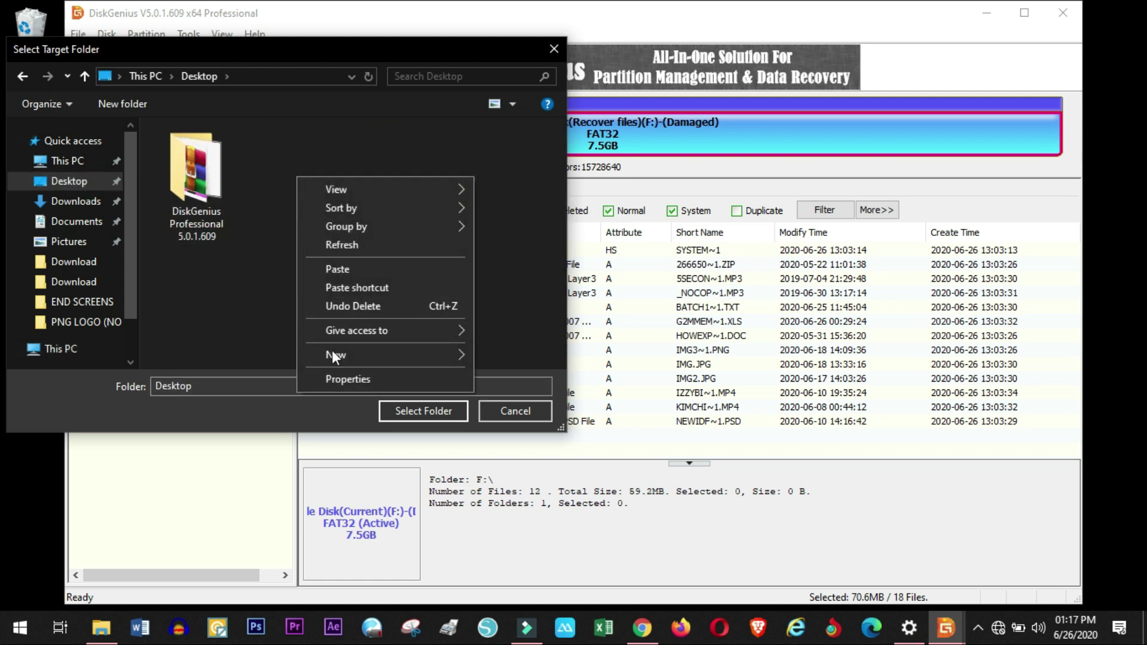
{"action": "mouse_move", "coordinate": [334, 353]}
{"action": "left_click", "coordinate": [521, 354]}
{"action": "left_click", "coordinate": [400, 281]}
{"action": "key", "text": "shift+F10"}
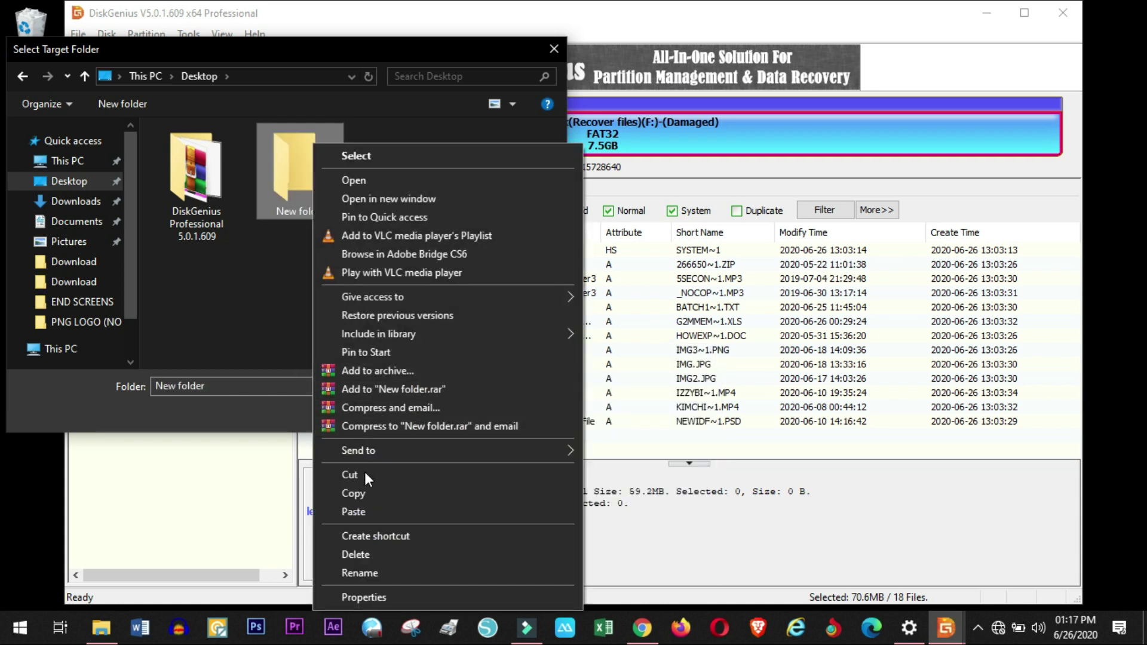
{"action": "left_click", "coordinate": [368, 568]}
{"action": "type", "text": "recover"}
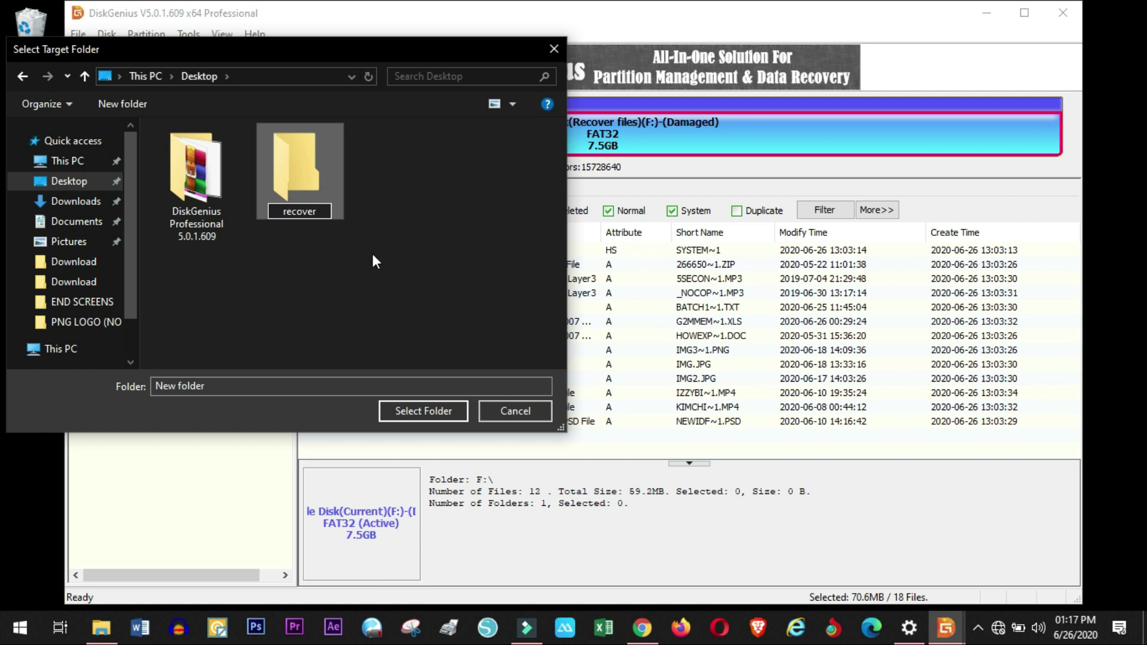
{"action": "key", "text": "Return"}
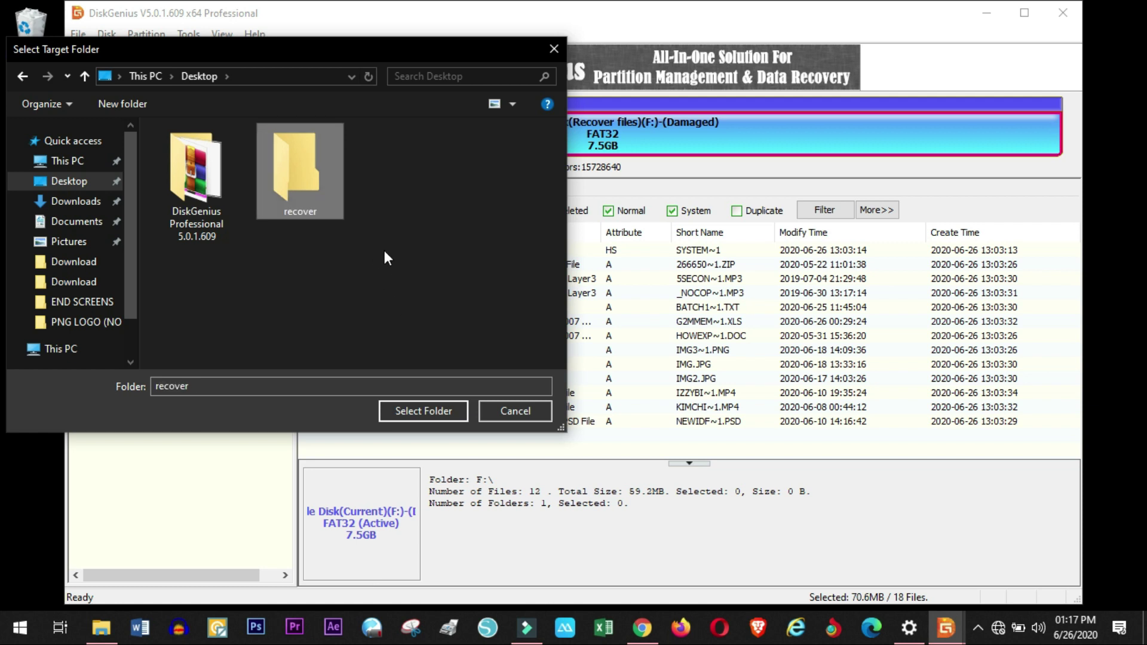
Copy the marked files into the recover folder and close the copy report when it completes.
{"action": "double_click", "coordinate": [295, 189]}
{"action": "left_click", "coordinate": [440, 412]}
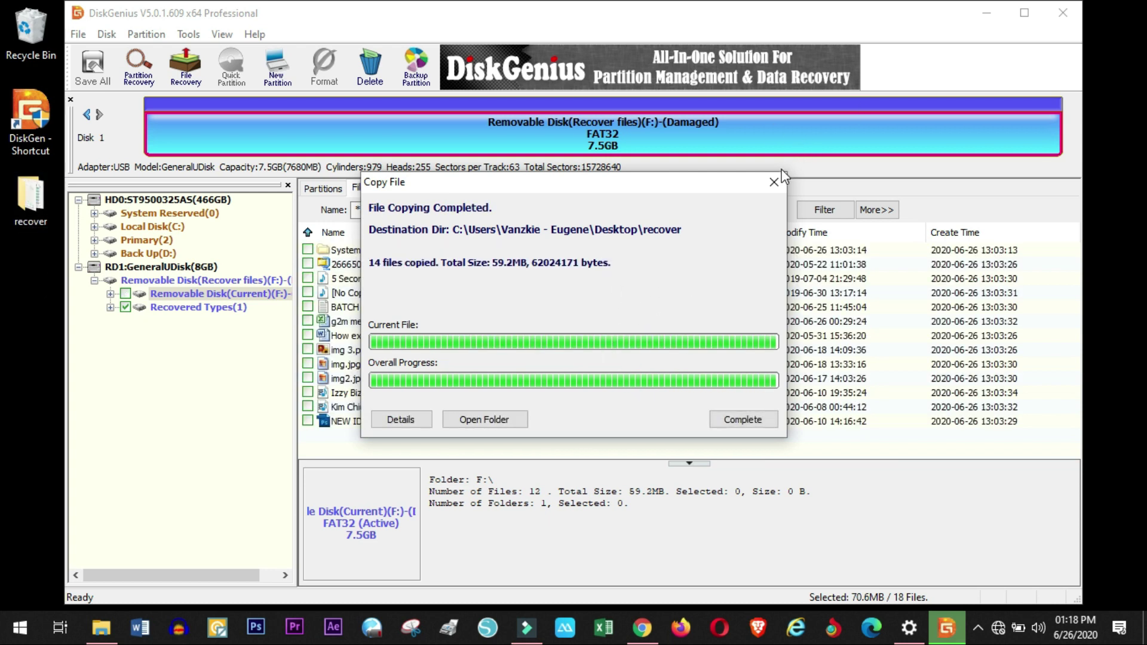
{"action": "left_click", "coordinate": [748, 421]}
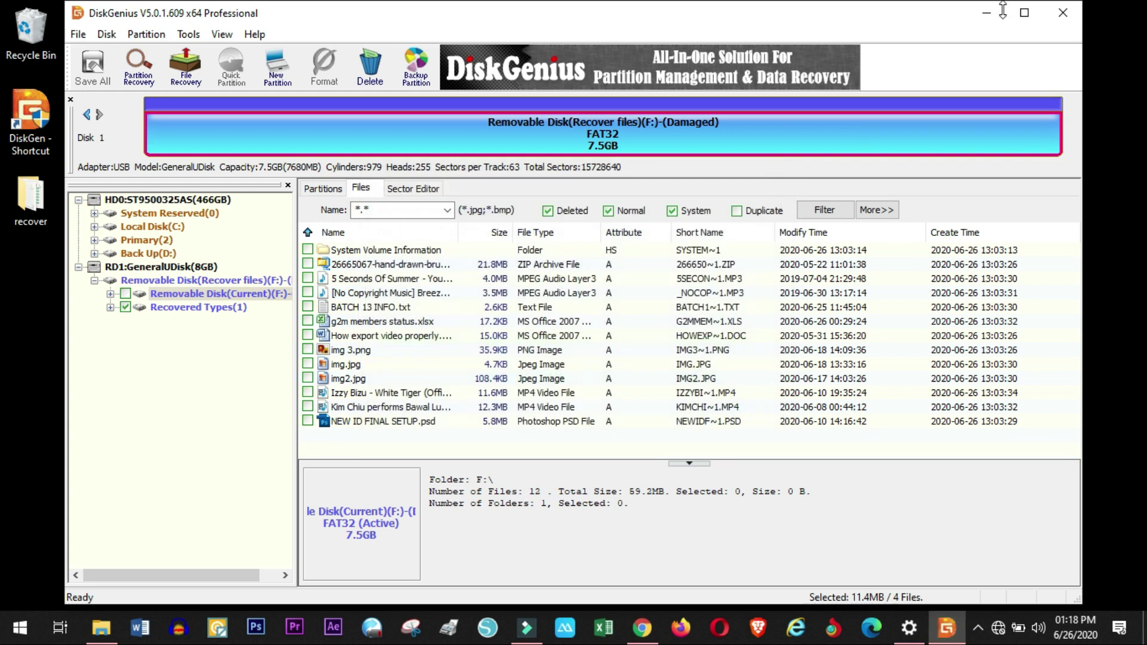
Minimize DiskGenius, move the recover folder toward the middle of the desktop and open it.
{"action": "left_click", "coordinate": [992, 16]}
{"action": "left_click_drag", "start_coordinate": [34, 198], "coordinate": [493, 111]}
{"action": "double_click", "coordinate": [488, 127]}
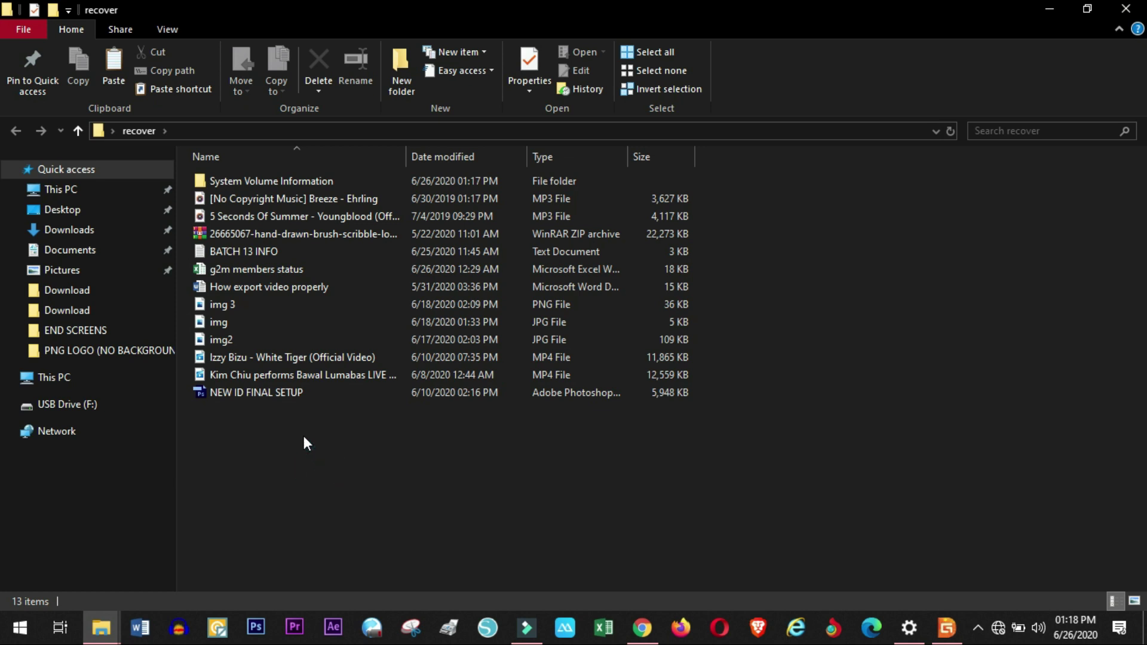
Test the recovered MP3 files Breeze - Ehrling and 5 Seconds Of Summer - Youngblood by playing each one, closing the player after each.
{"action": "left_click", "coordinate": [287, 393]}
{"action": "left_click", "coordinate": [280, 378]}
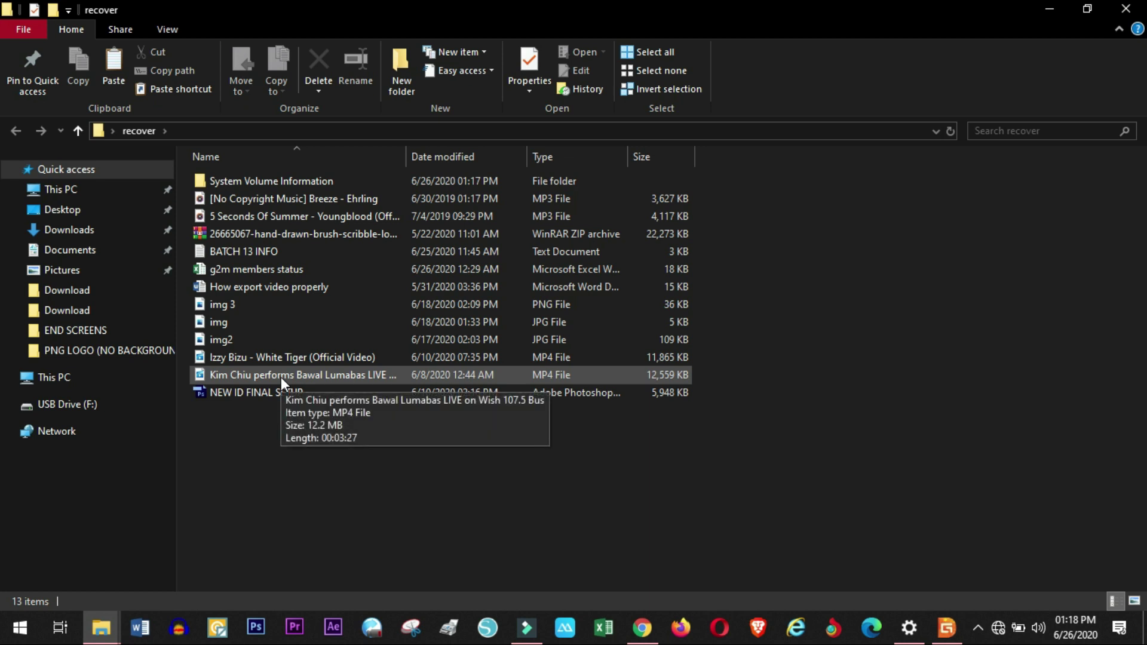
{"action": "left_click", "coordinate": [260, 202]}
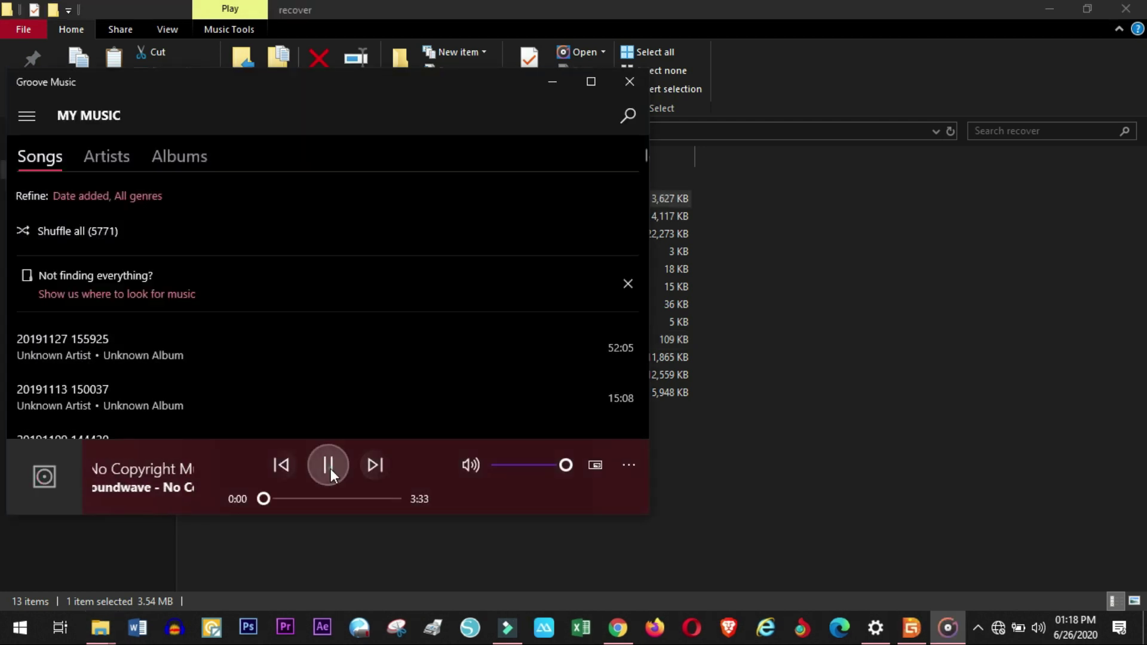
{"action": "left_click", "coordinate": [328, 465]}
{"action": "left_click", "coordinate": [630, 81]}
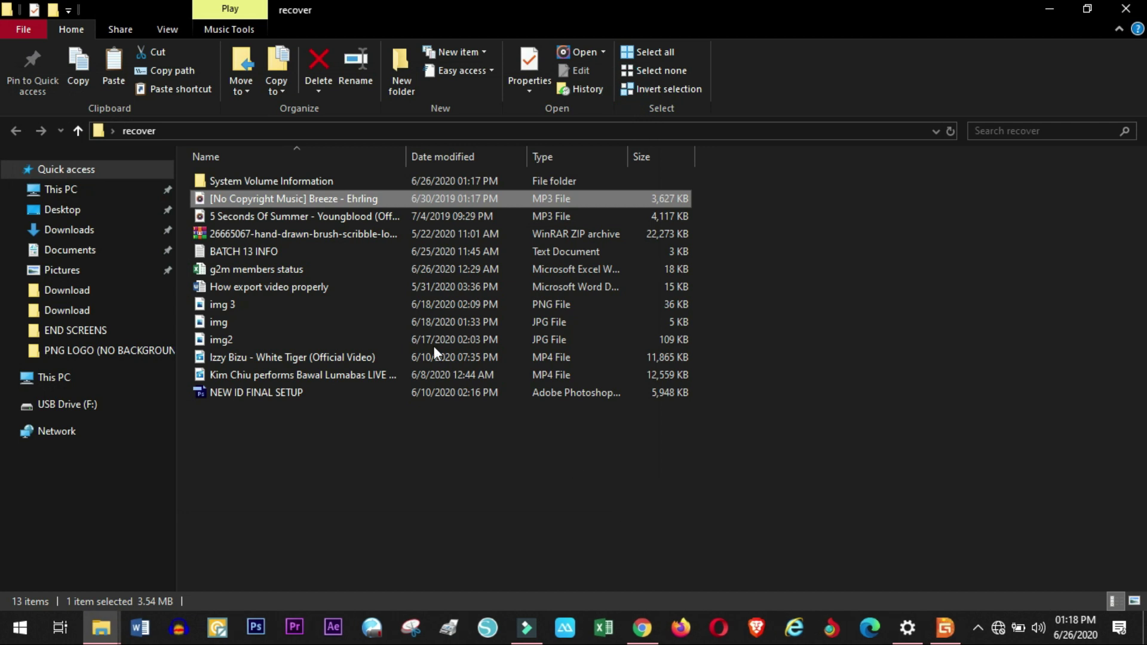
{"action": "double_click", "coordinate": [327, 220]}
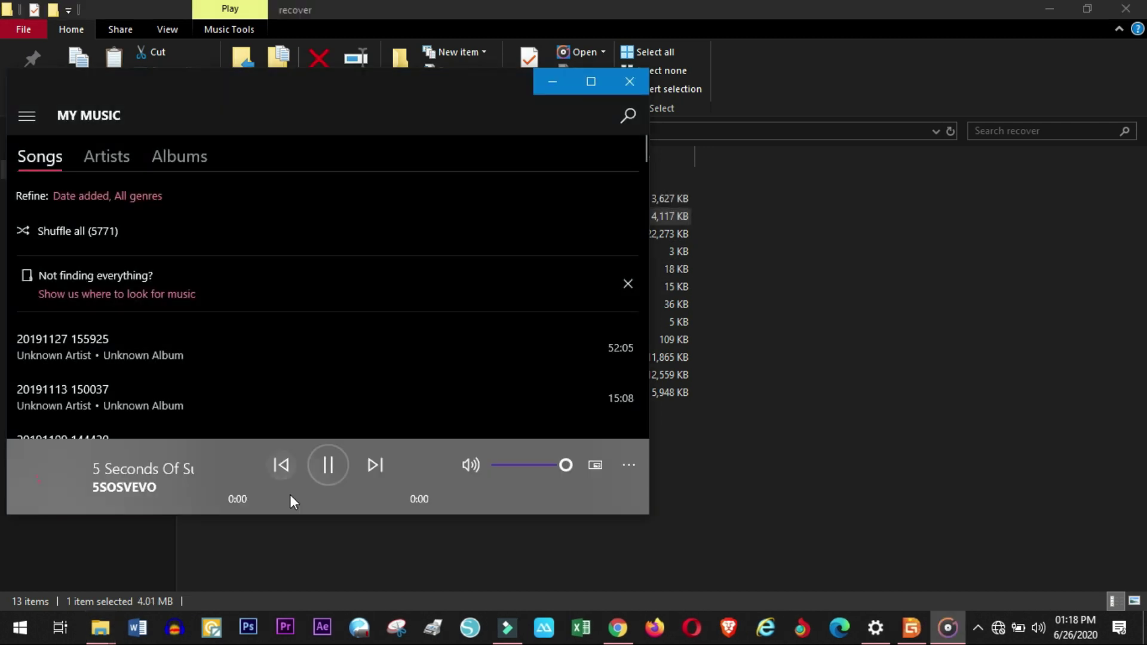
{"action": "left_click", "coordinate": [317, 498]}
{"action": "left_click", "coordinate": [629, 78]}
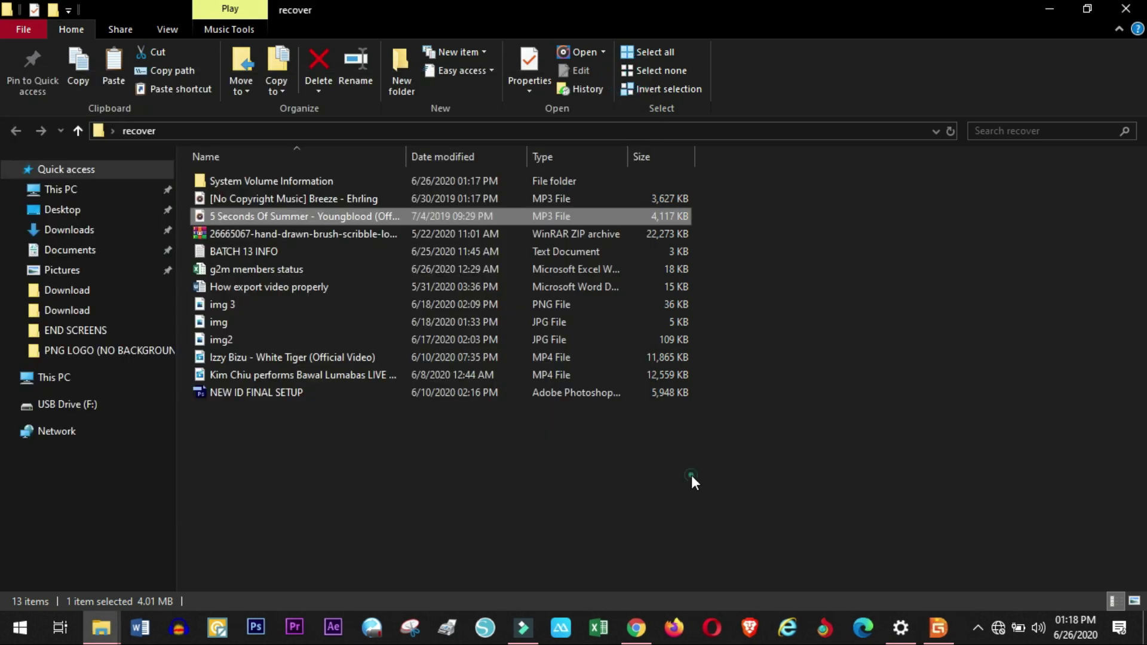
{"action": "left_click", "coordinate": [691, 475]}
Check the recovered BATCH 13 INFO text file and the How export video properly Word document by opening them, and close them again.
{"action": "left_click", "coordinate": [295, 234]}
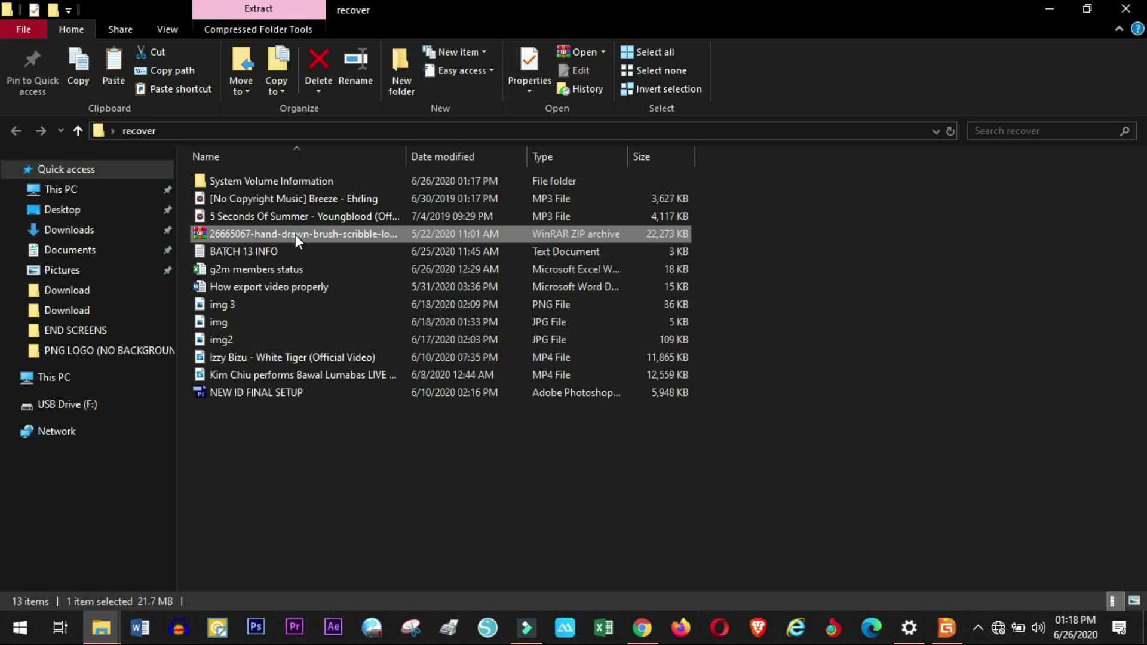
{"action": "double_click", "coordinate": [245, 251]}
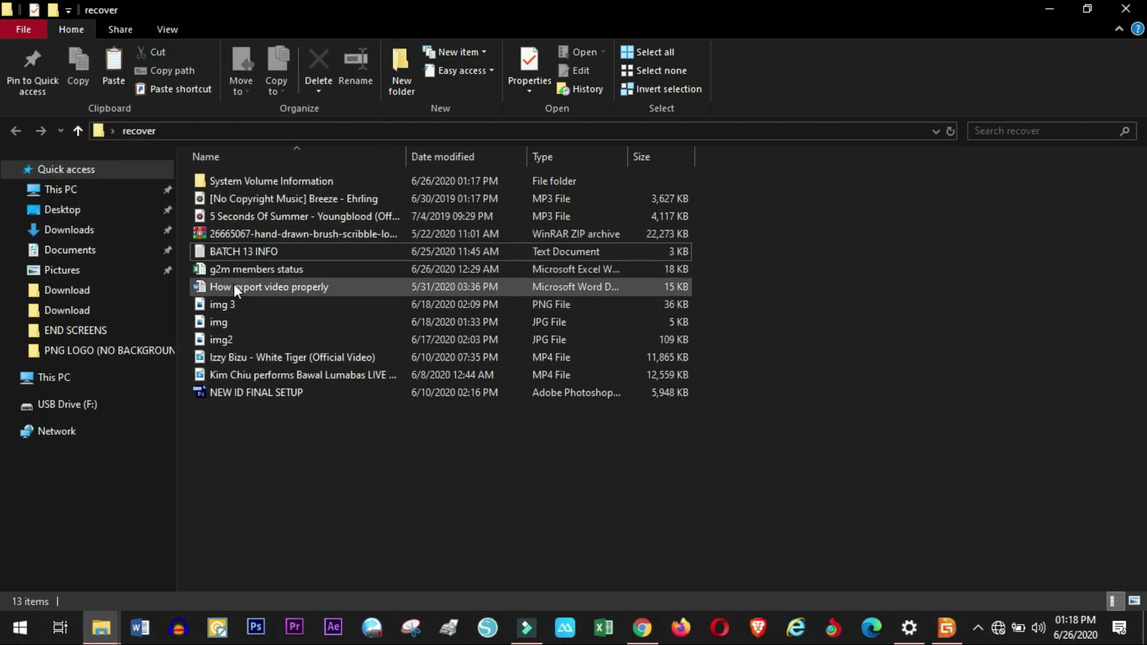
{"action": "double_click", "coordinate": [235, 284]}
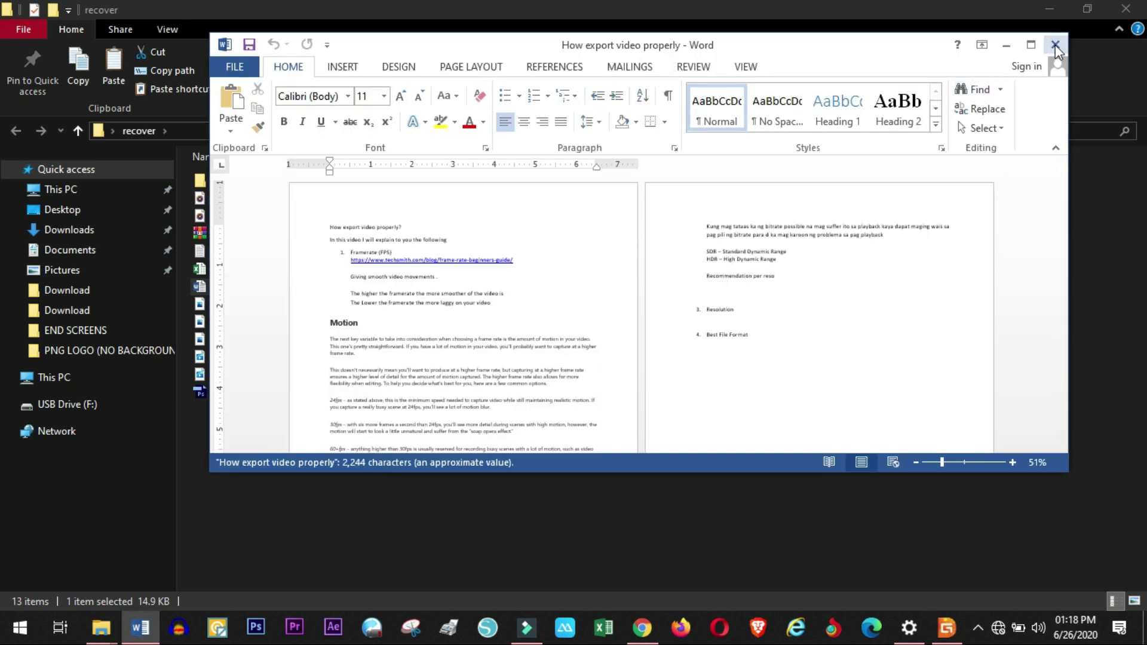
{"action": "left_click", "coordinate": [1056, 44]}
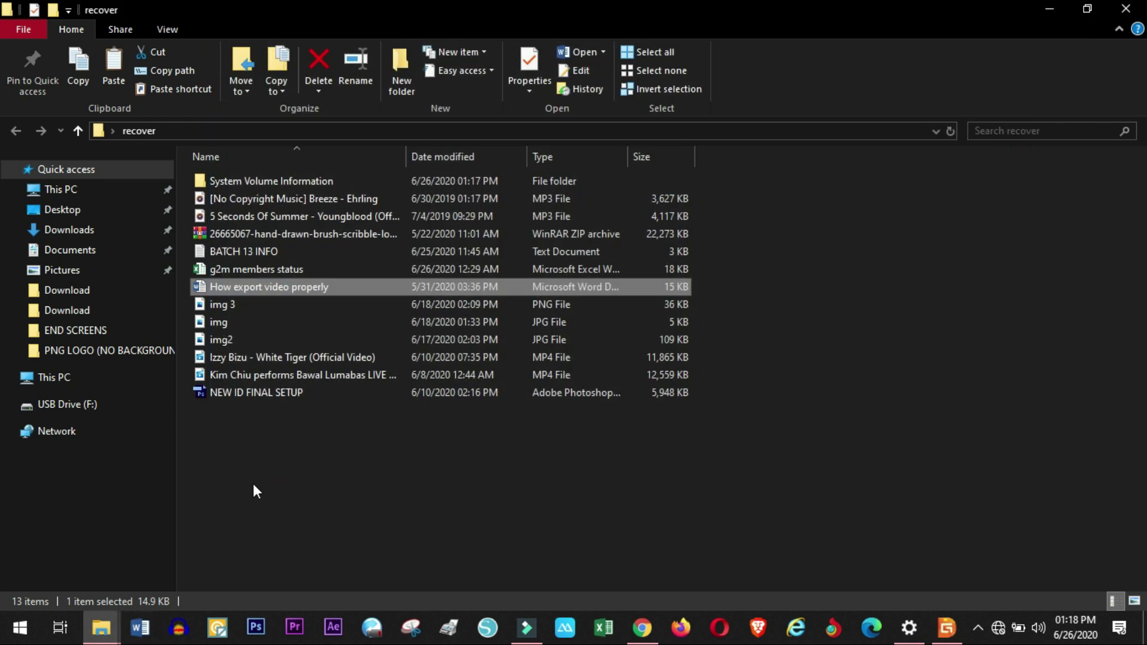
{"action": "left_click", "coordinate": [253, 483]}
View the recovered img 3 picture and play the Izzy Bizu - White Tiger video, closing each viewer.
{"action": "double_click", "coordinate": [224, 311]}
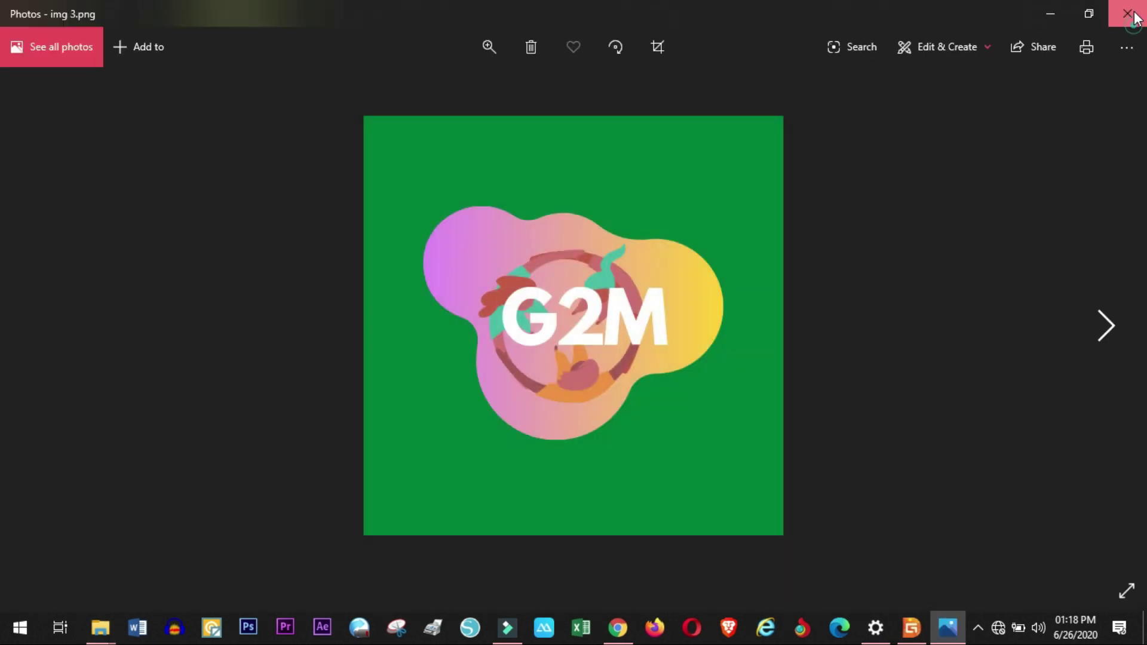
{"action": "left_click", "coordinate": [1129, 13]}
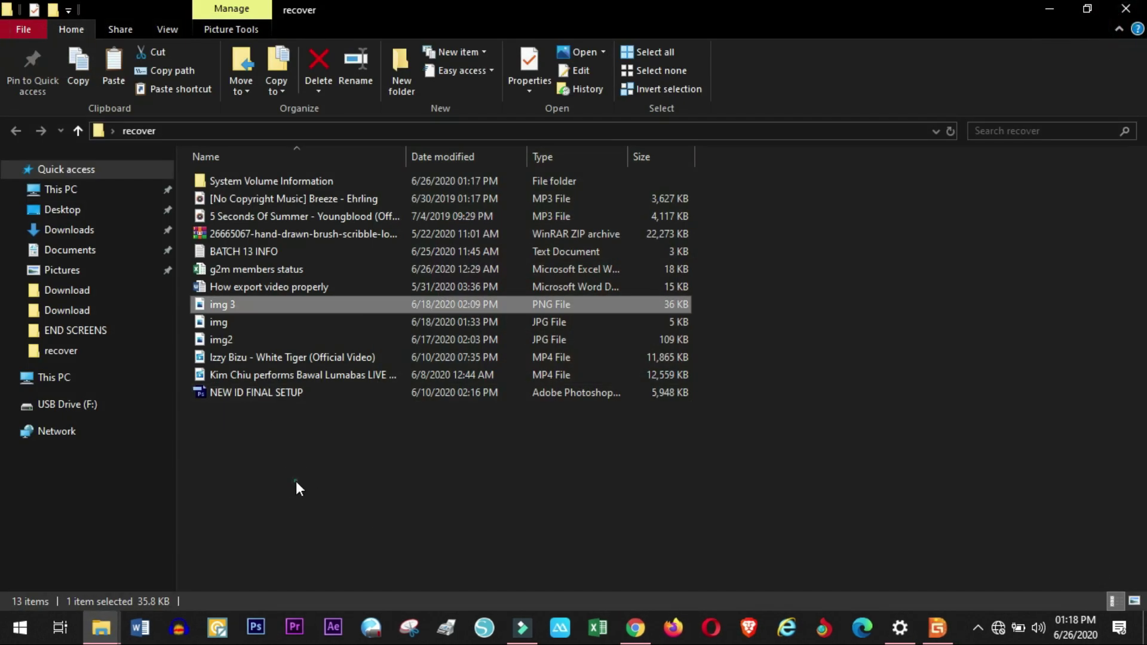
{"action": "double_click", "coordinate": [245, 358]}
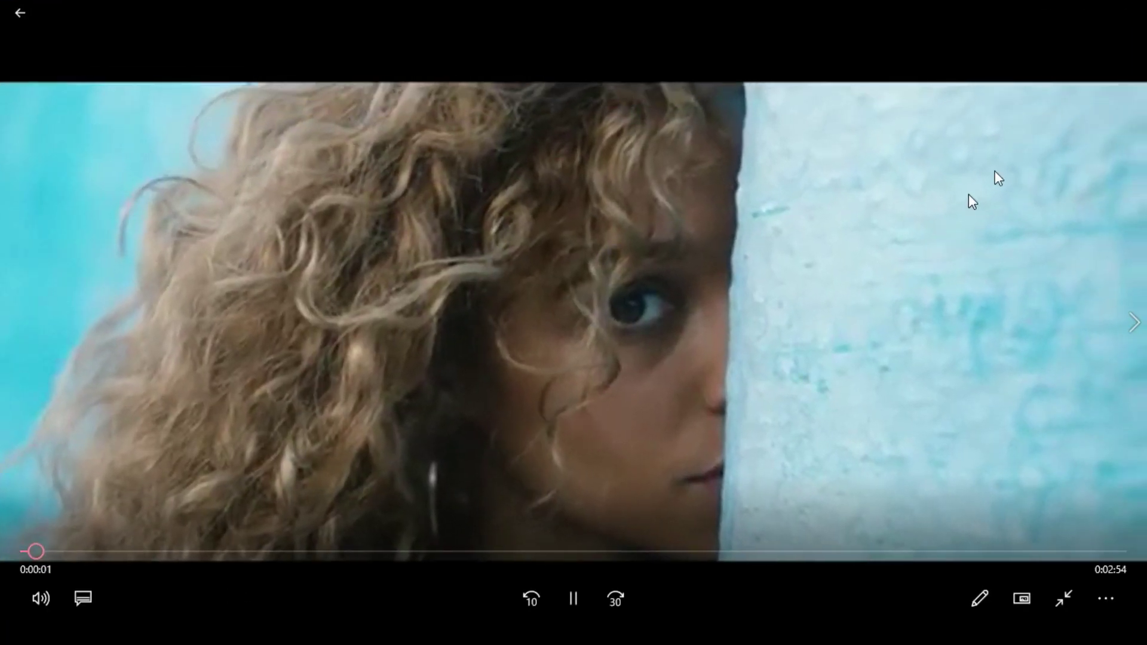
{"action": "double_click", "coordinate": [994, 173]}
{"action": "left_click", "coordinate": [1124, 11]}
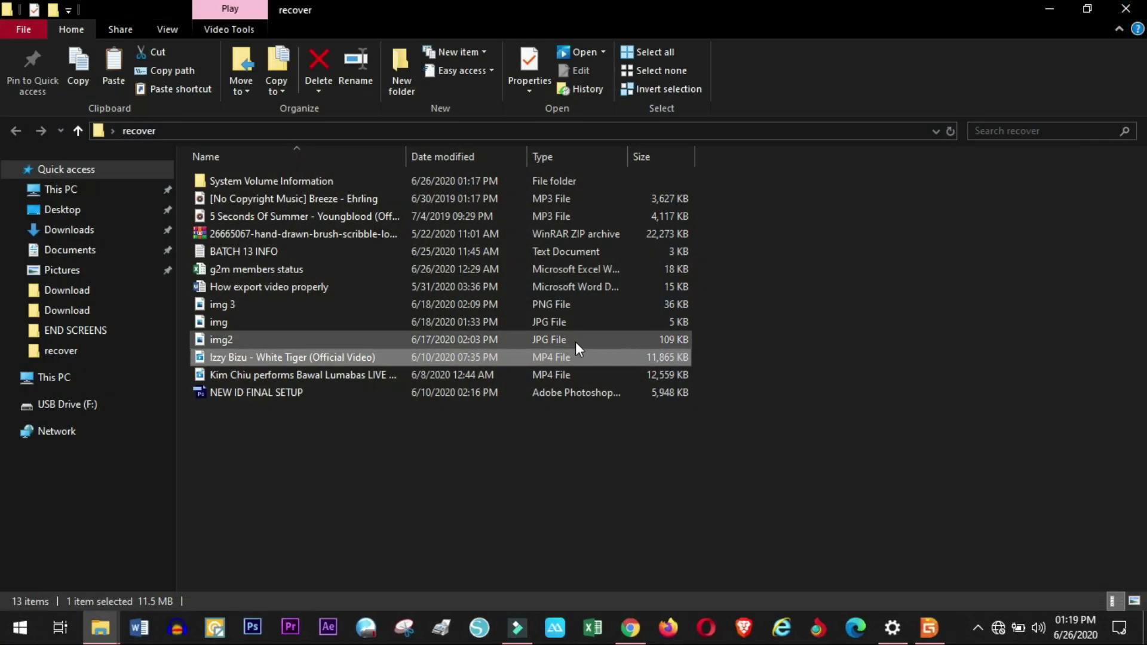
Play the recovered Kim Chiu performs Bawal Lumabas LIVE video, switching to full screen and back, and close the player.
{"action": "double_click", "coordinate": [356, 376]}
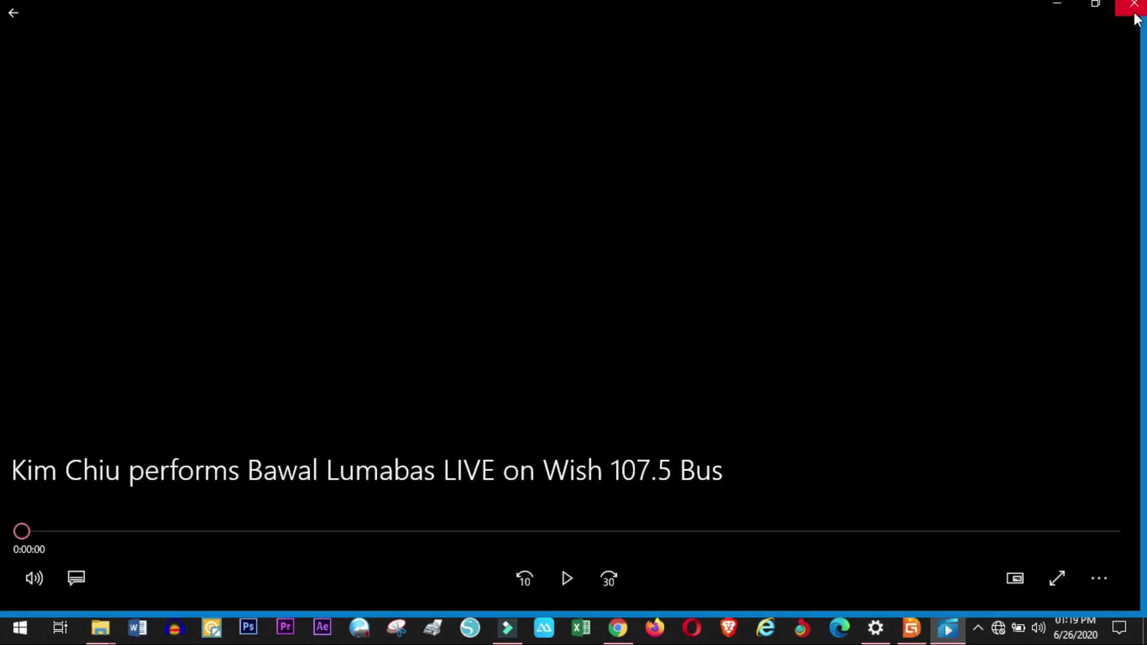
{"action": "double_click", "coordinate": [1006, 200]}
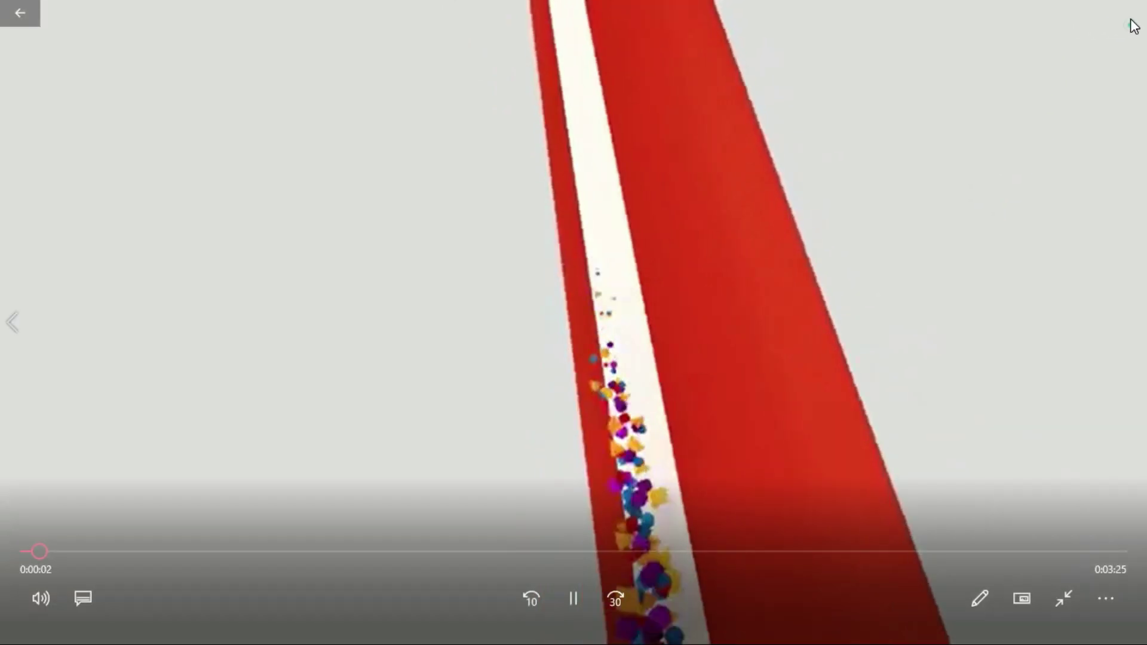
{"action": "double_click", "coordinate": [1127, 27]}
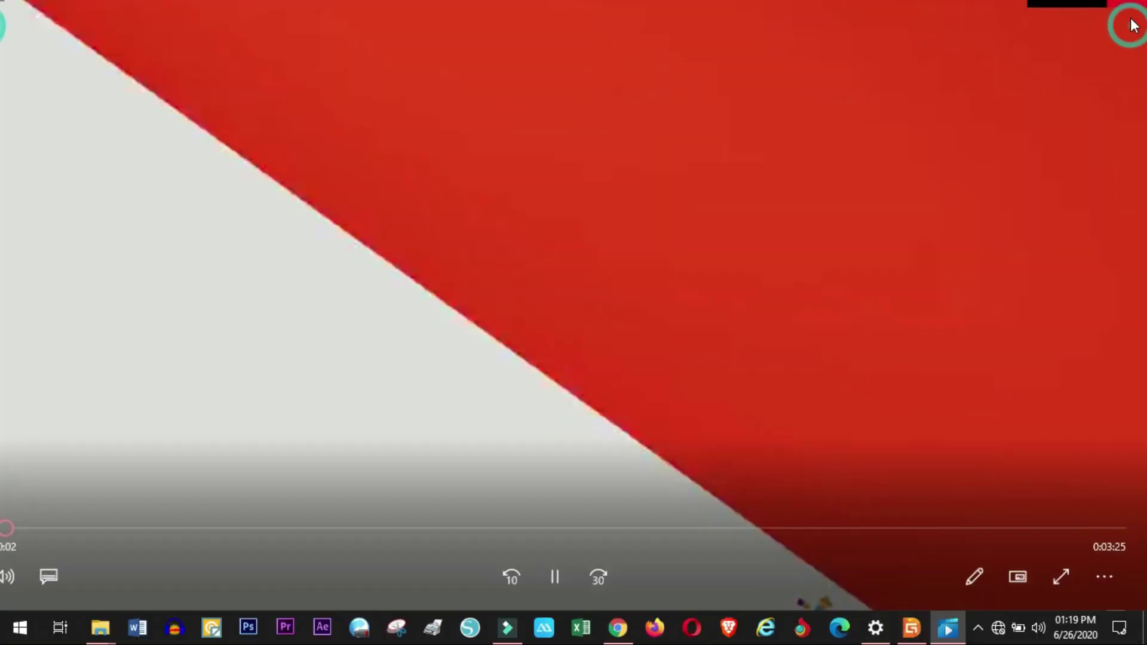
{"action": "left_click", "coordinate": [1129, 14]}
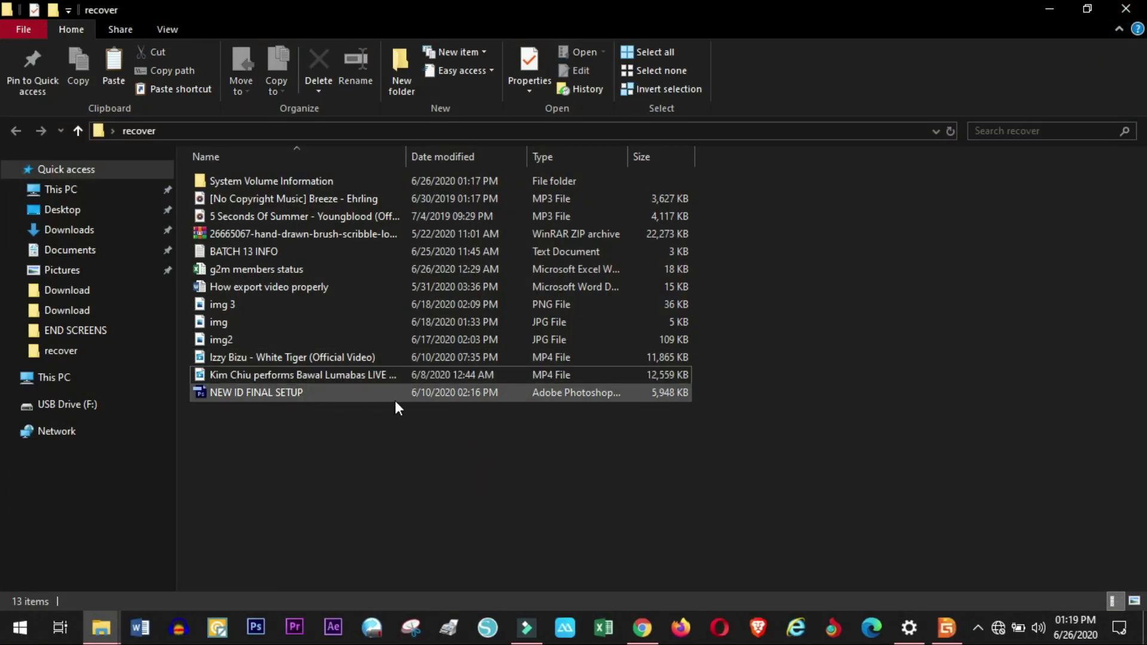
{"action": "left_click", "coordinate": [504, 393]}
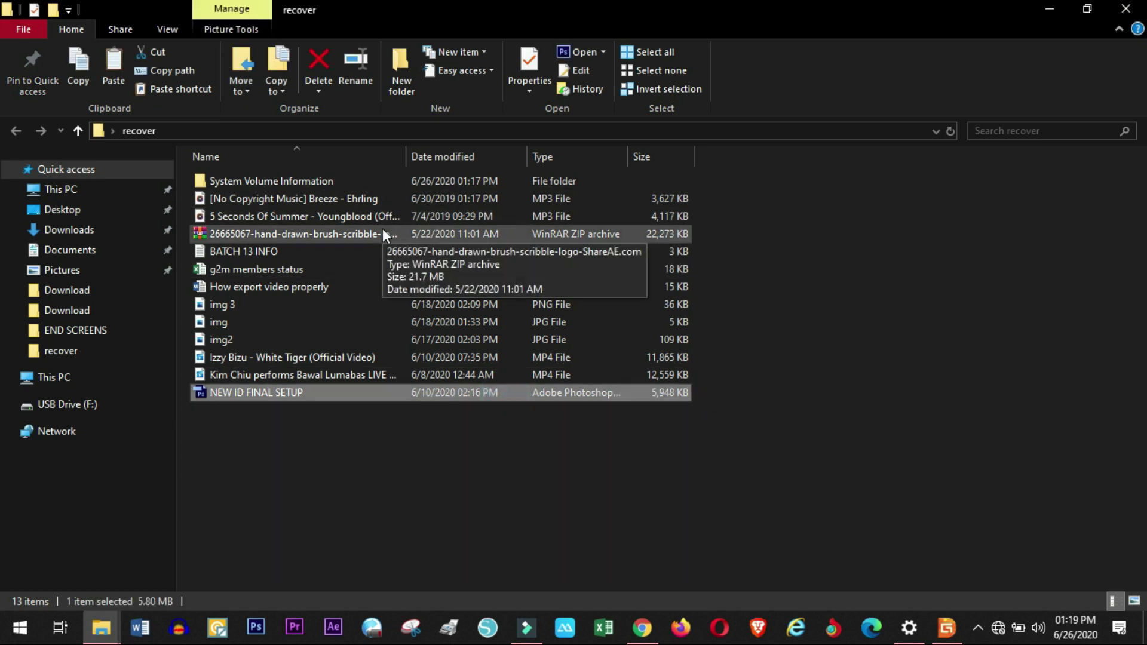
{"action": "left_click", "coordinate": [444, 472]}
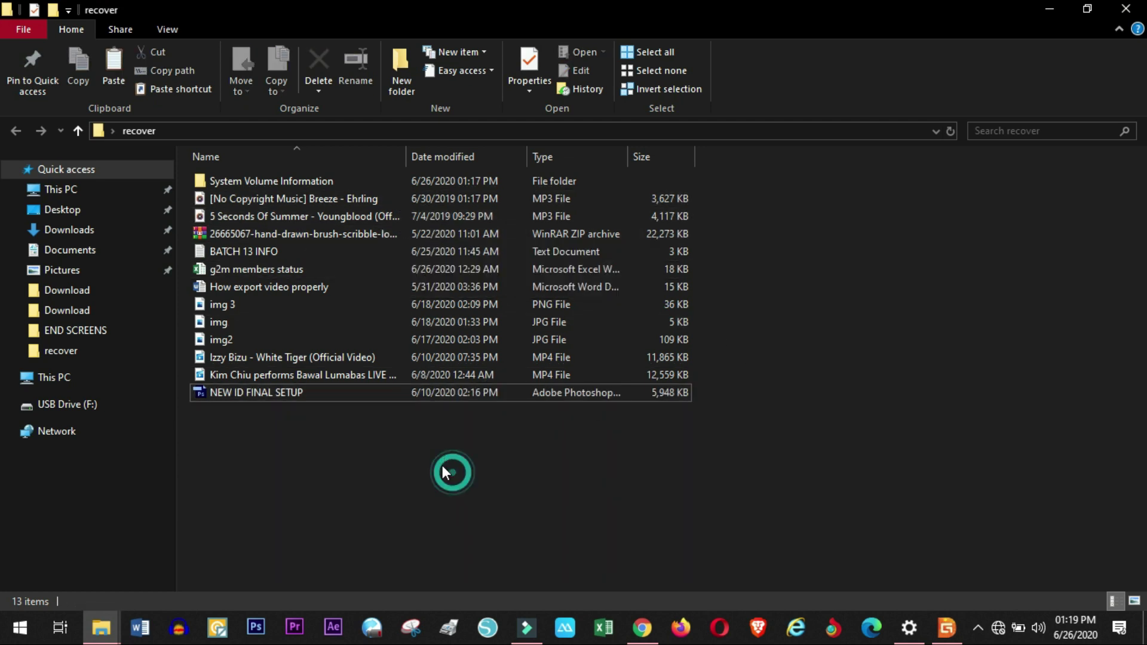